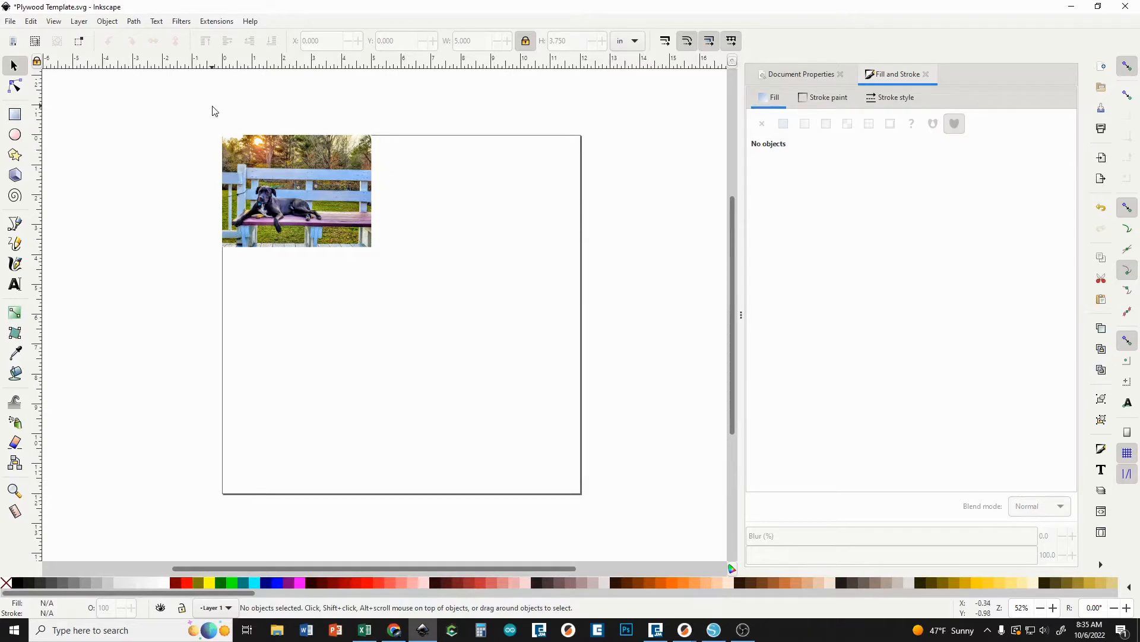
# Draw a rectangle about 8.36 by 5.91 in overlapping the dog photo, and move it slightly upward.
pyautogui.click(18, 120)
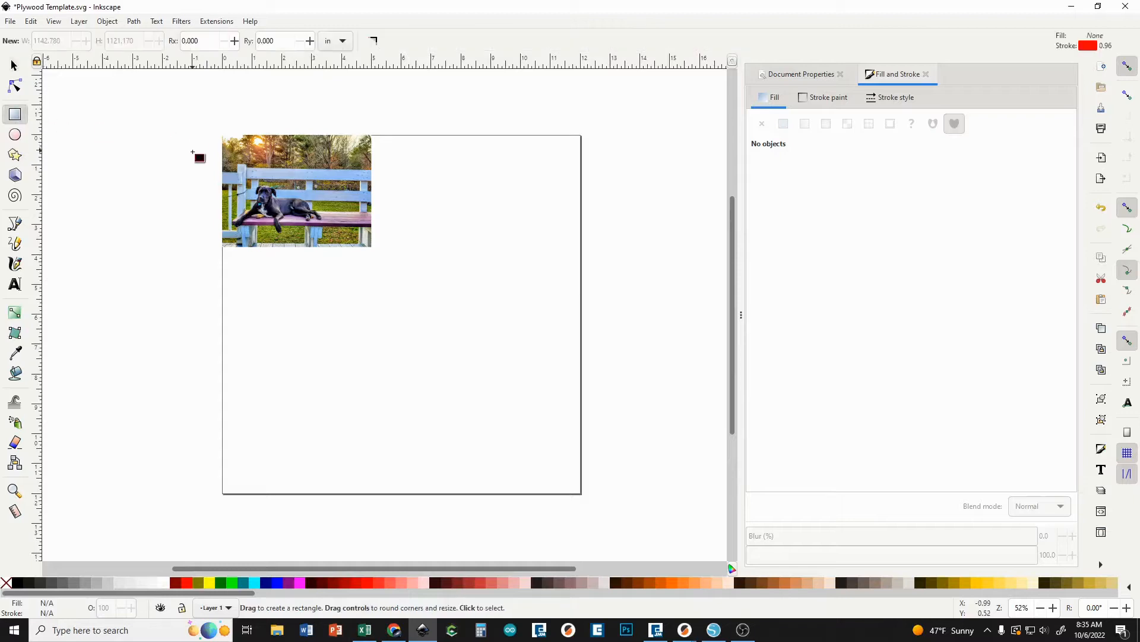
pyautogui.moveTo(191, 154); pyautogui.dragTo(439, 329)
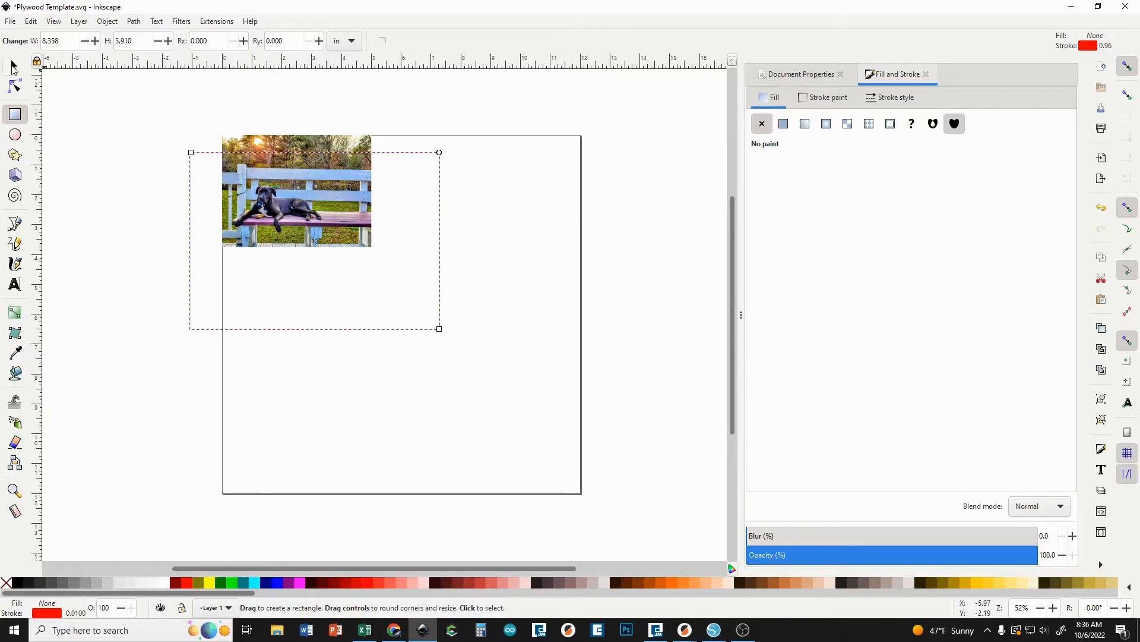
pyautogui.click(14, 65)
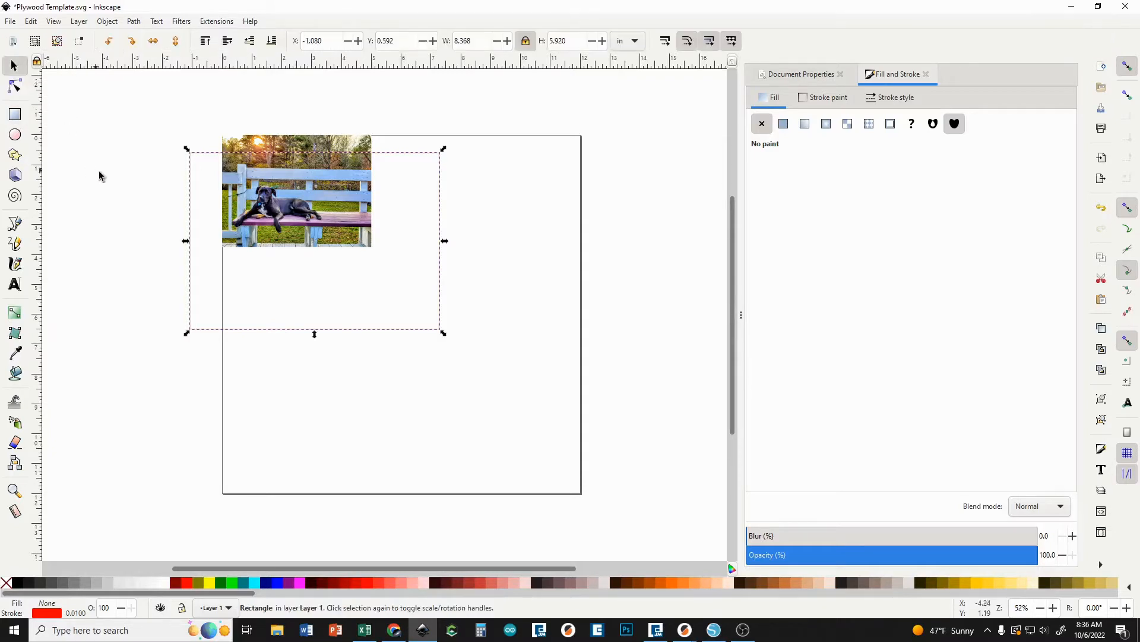
pyautogui.moveTo(203, 158); pyautogui.dragTo(199, 126)
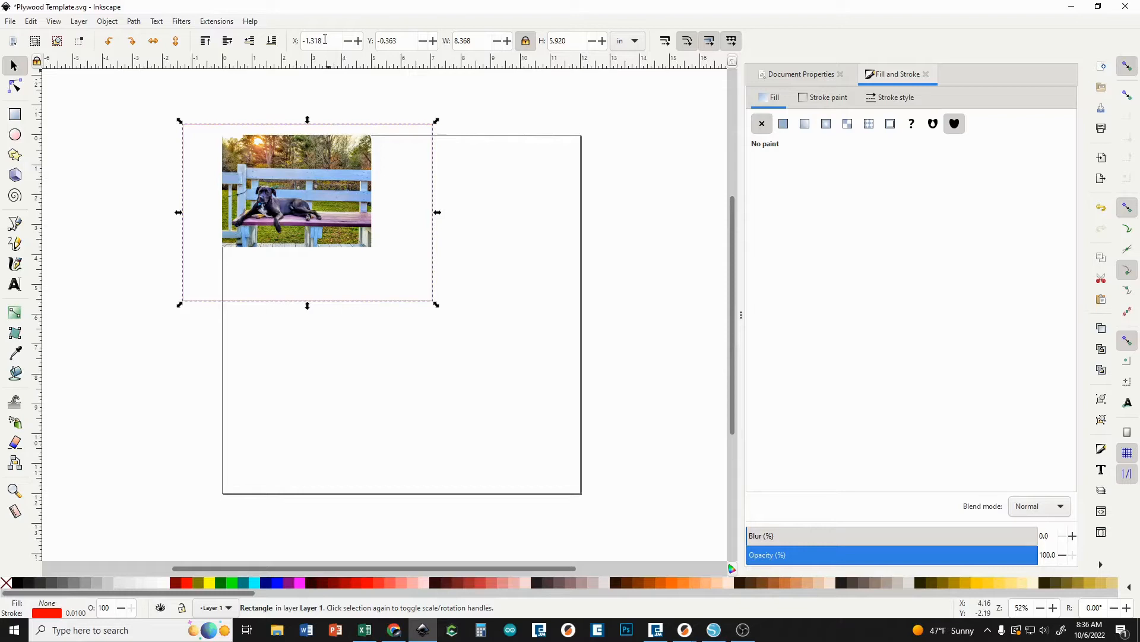
# Position the rectangle at X 0 and Y 0 so it aligns with the page's upper-left corner.
pyautogui.moveTo(325, 39); pyautogui.dragTo(281, 43)
pyautogui.write('0')
pyautogui.press('Tab')
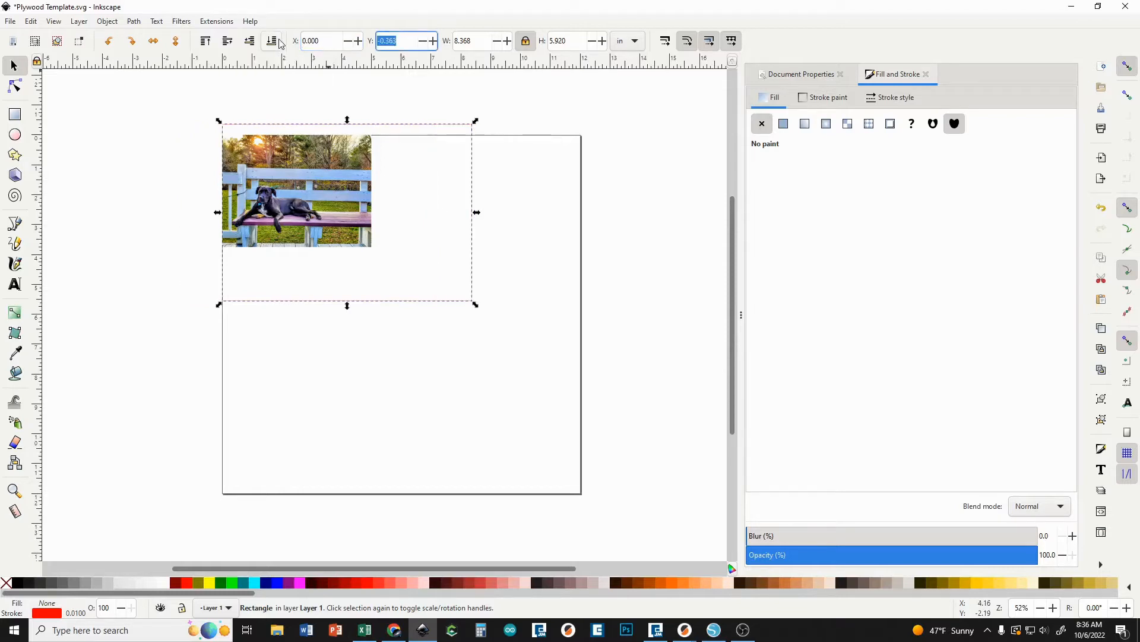
pyautogui.write('0')
pyautogui.press('Return')
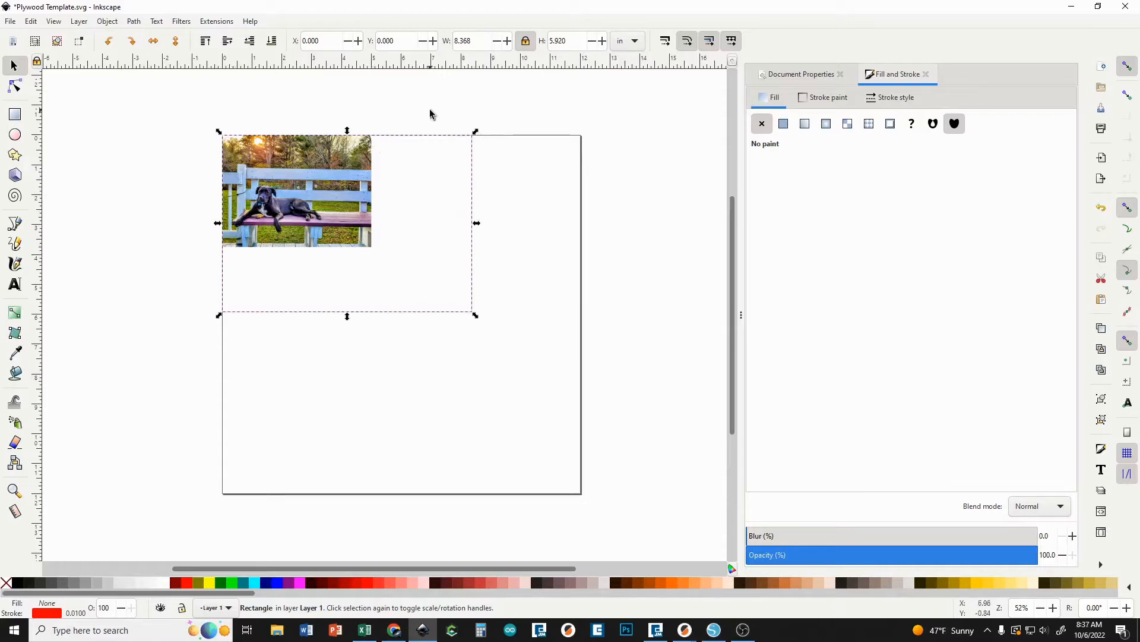
# Set the rectangle's width to 5 in with the proportions locked.
pyautogui.click(476, 40)
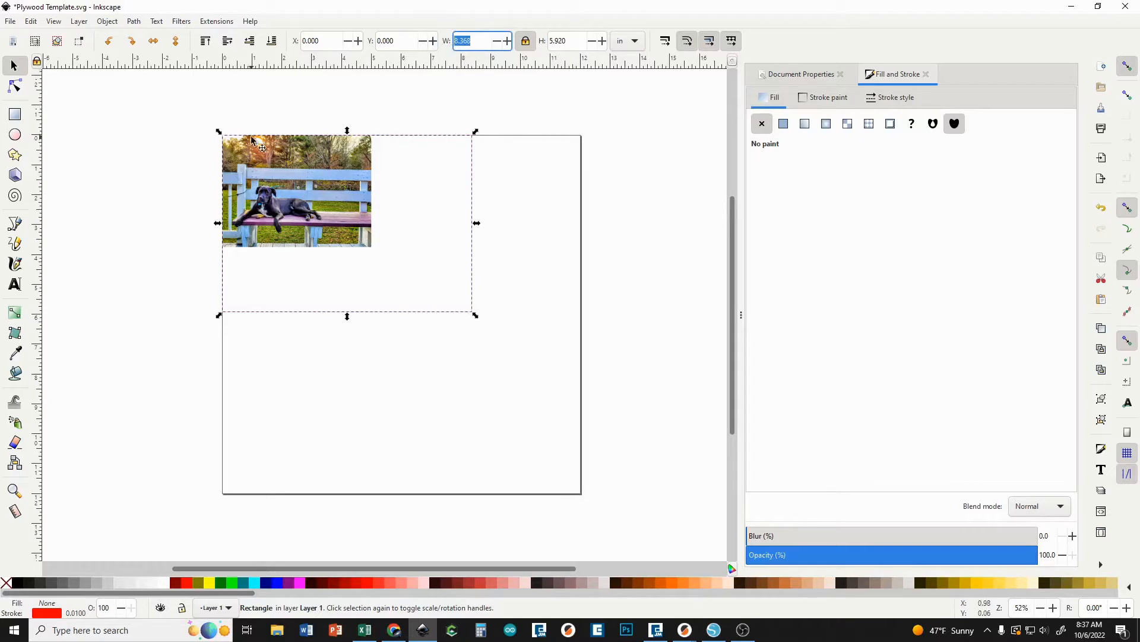
pyautogui.write('5')
pyautogui.press('Return')
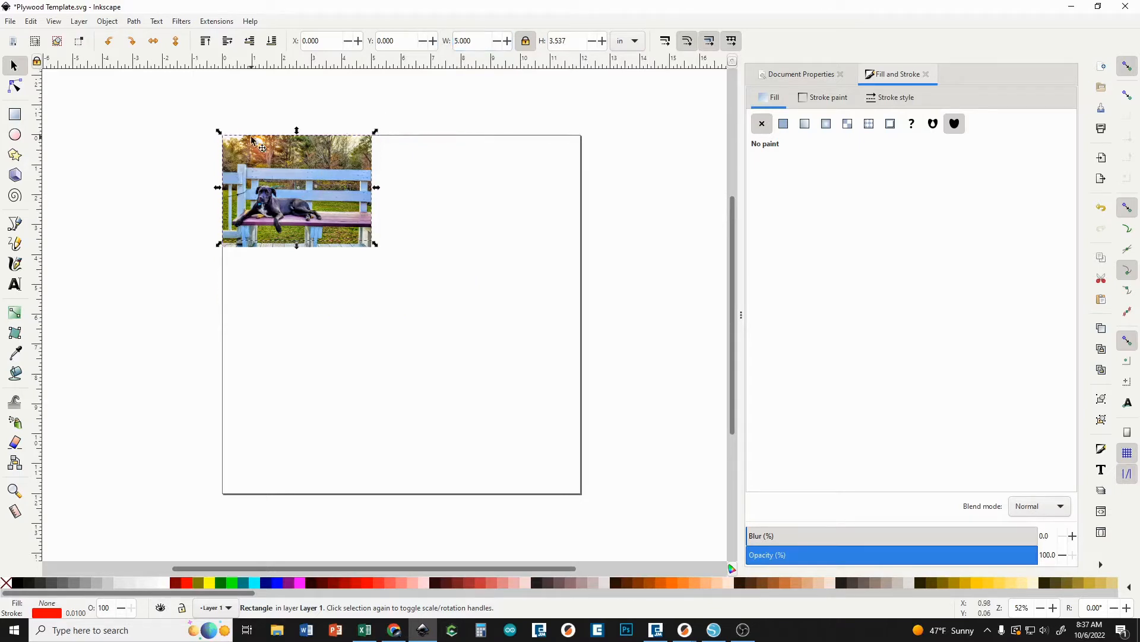
# Compare the rectangle's lower edge with the photo and set the rectangle's height to 4 in with proportions locked.
pyautogui.scroll(2, 316, 162)
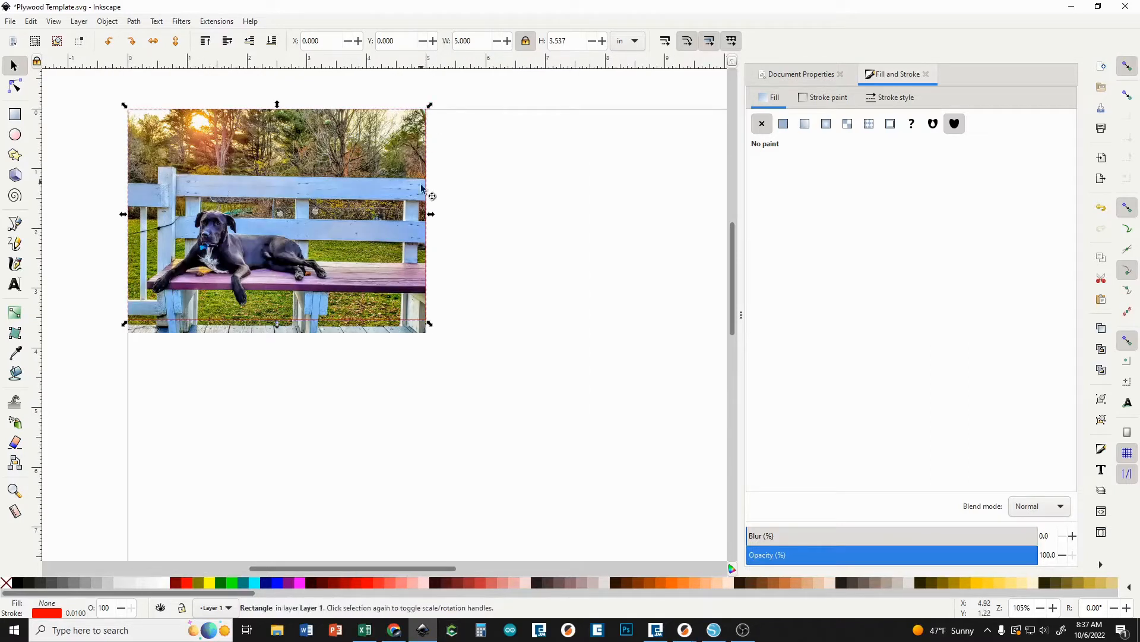
pyautogui.scroll(1, 419, 327)
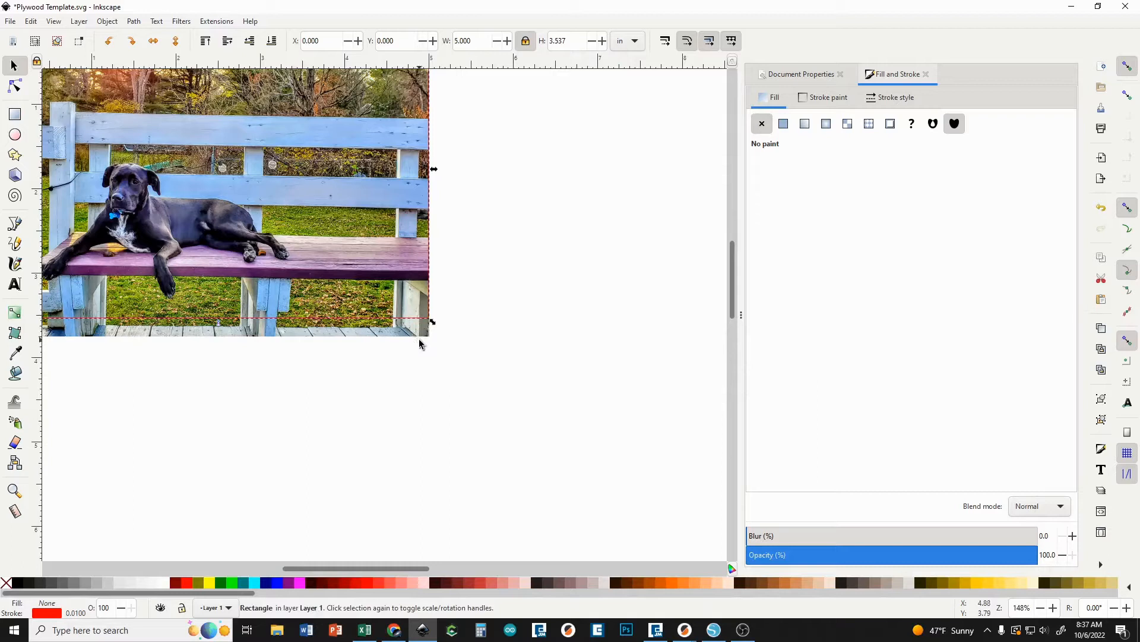
pyautogui.scroll(-1, 164, 305)
pyautogui.scroll(-1, 166, 306)
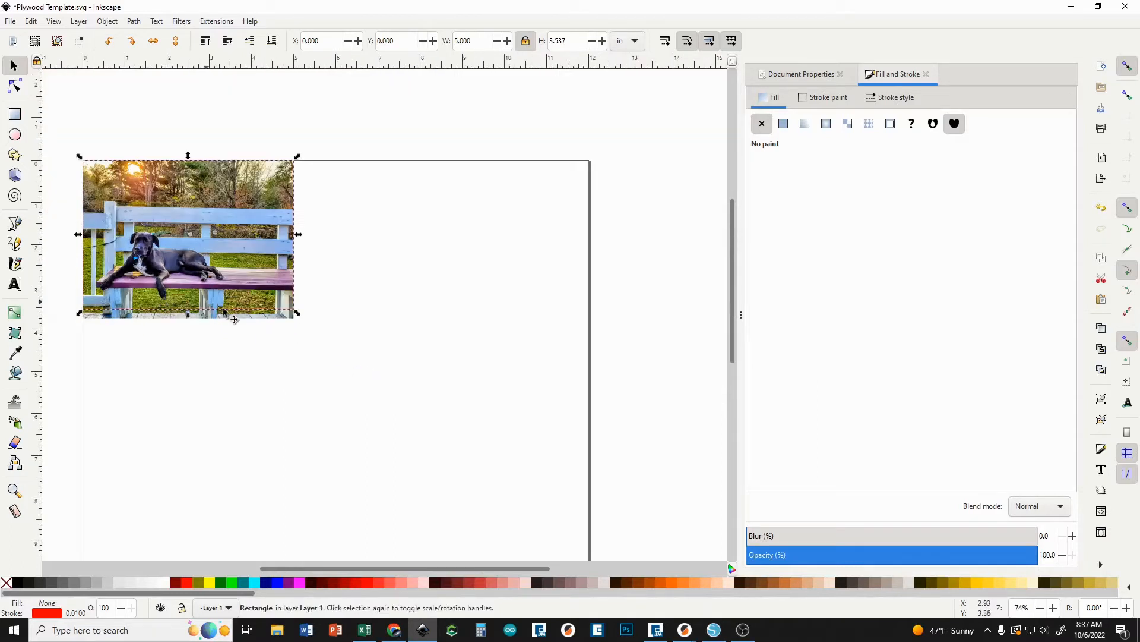
pyautogui.tripleClick(580, 41)
pyautogui.write('4')
pyautogui.press('Return')
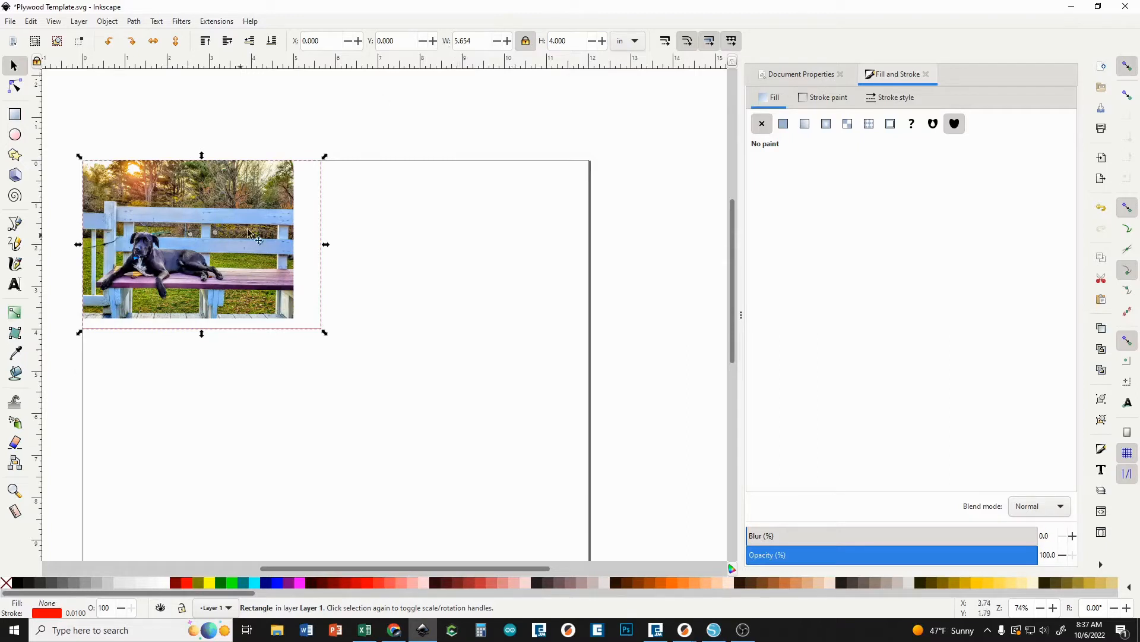
# Unlock the width-to-height ratio and set the rectangle's width to 5 in.
pyautogui.click(525, 40)
pyautogui.click(526, 44)
pyautogui.click(476, 43)
pyautogui.moveTo(477, 43); pyautogui.dragTo(448, 43)
pyautogui.write('5')
pyautogui.press('Return')
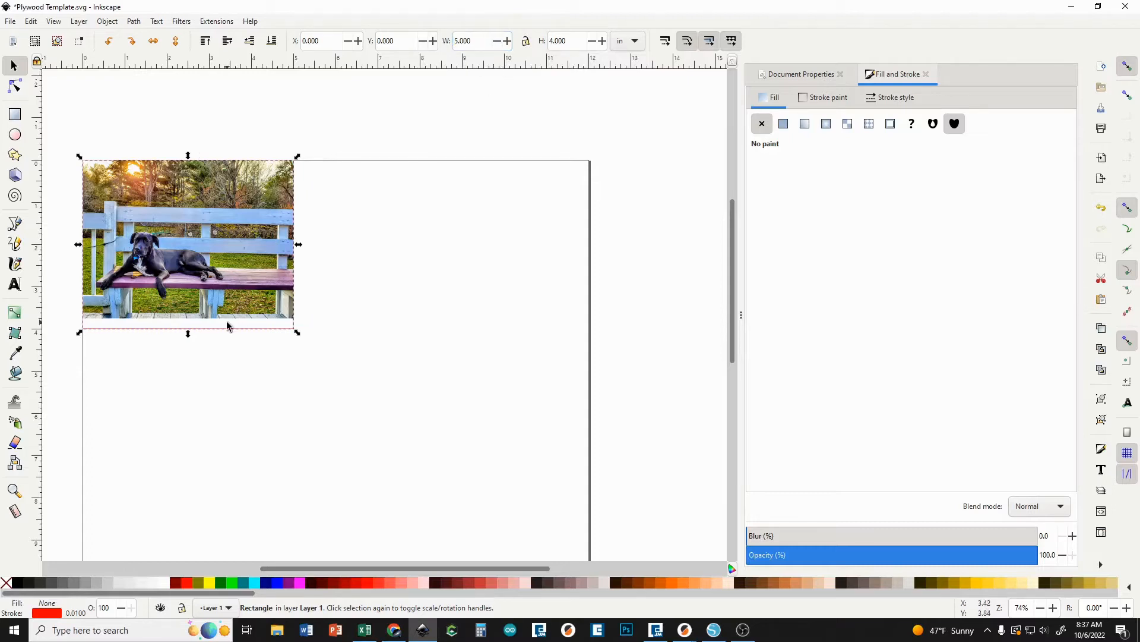
# Reduce the rectangle's height to 3.5 in to bring its lower edge closer to the photo's.
pyautogui.scroll(2, 229, 324)
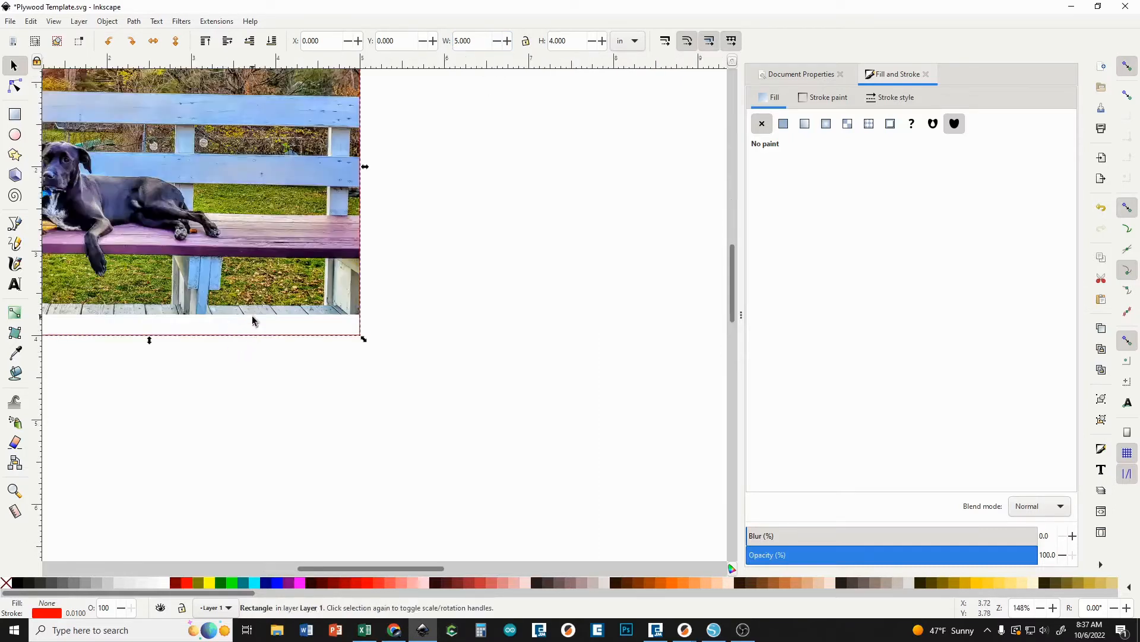
pyautogui.moveTo(380, 566); pyautogui.dragTo(344, 565)
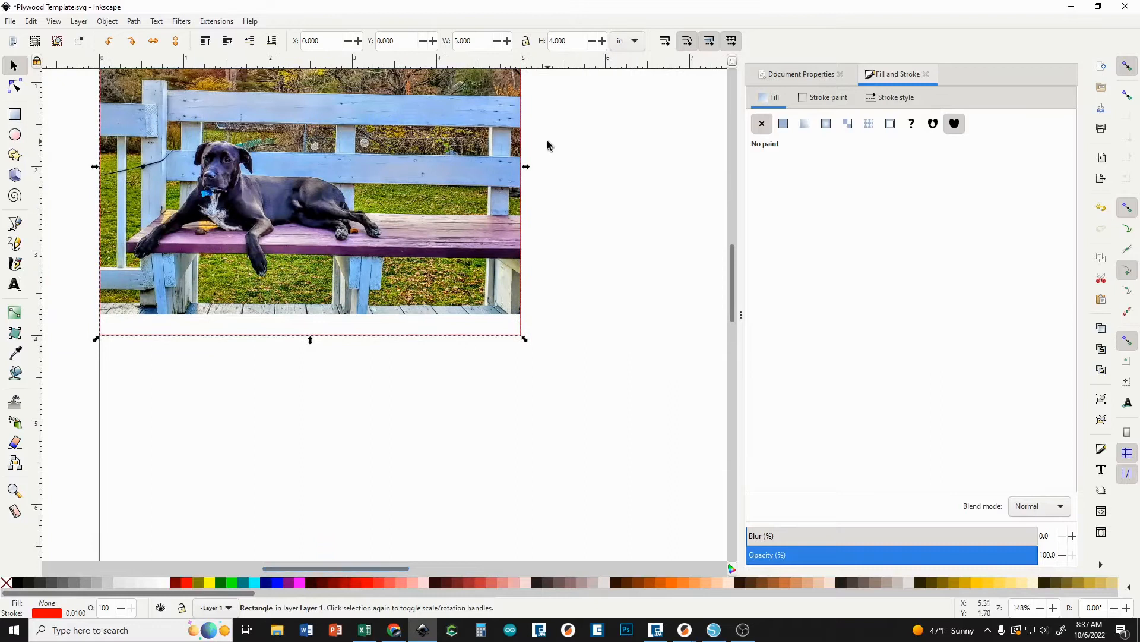
pyautogui.click(555, 40)
pyautogui.write('3.5')
pyautogui.press('Return')
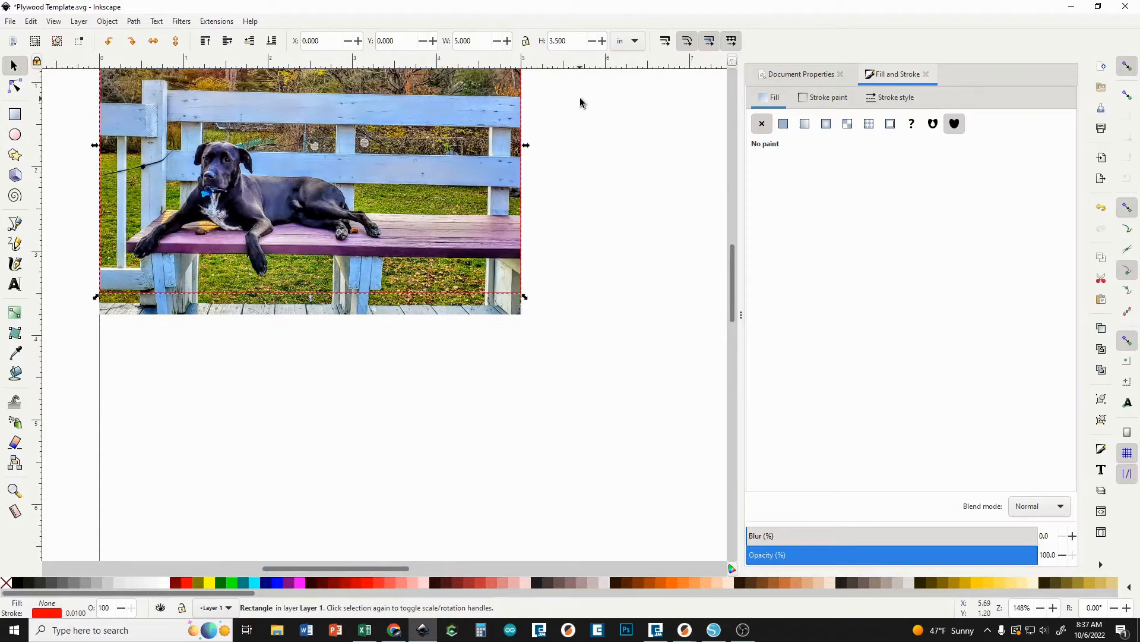
# Set the rectangle's height to 3.75 in so it matches the photo.
pyautogui.click(572, 42)
pyautogui.write('3.75')
pyautogui.press('Return')
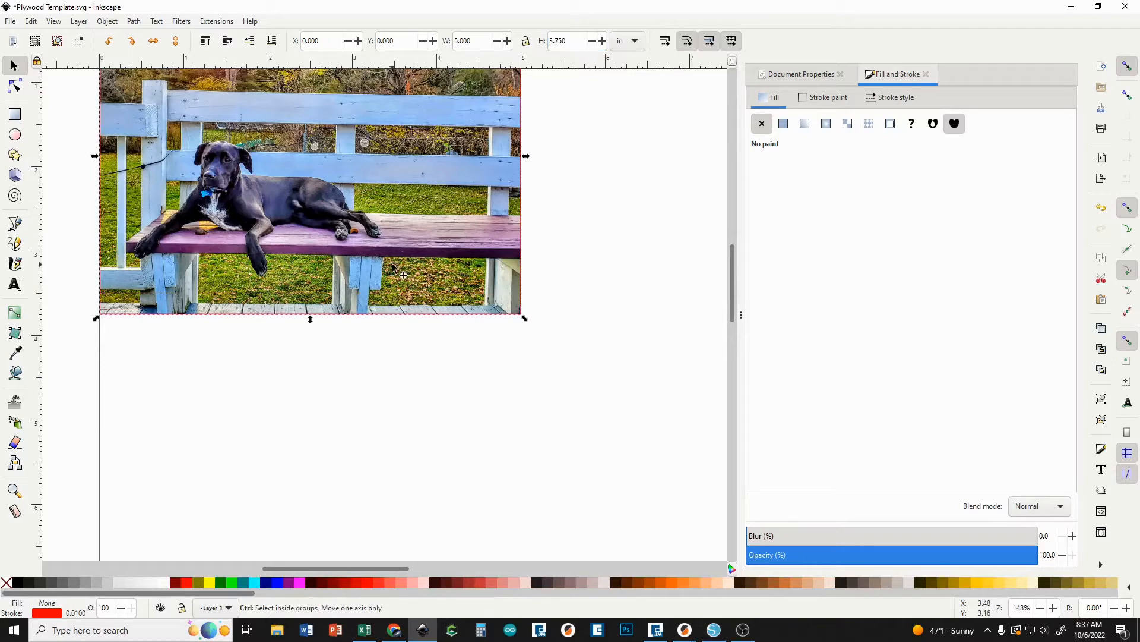
# Delete the dog photo beneath the rectangle, keeping only the red outline.
pyautogui.scroll(2, 397, 295)
pyautogui.scroll(-2, 332, 320)
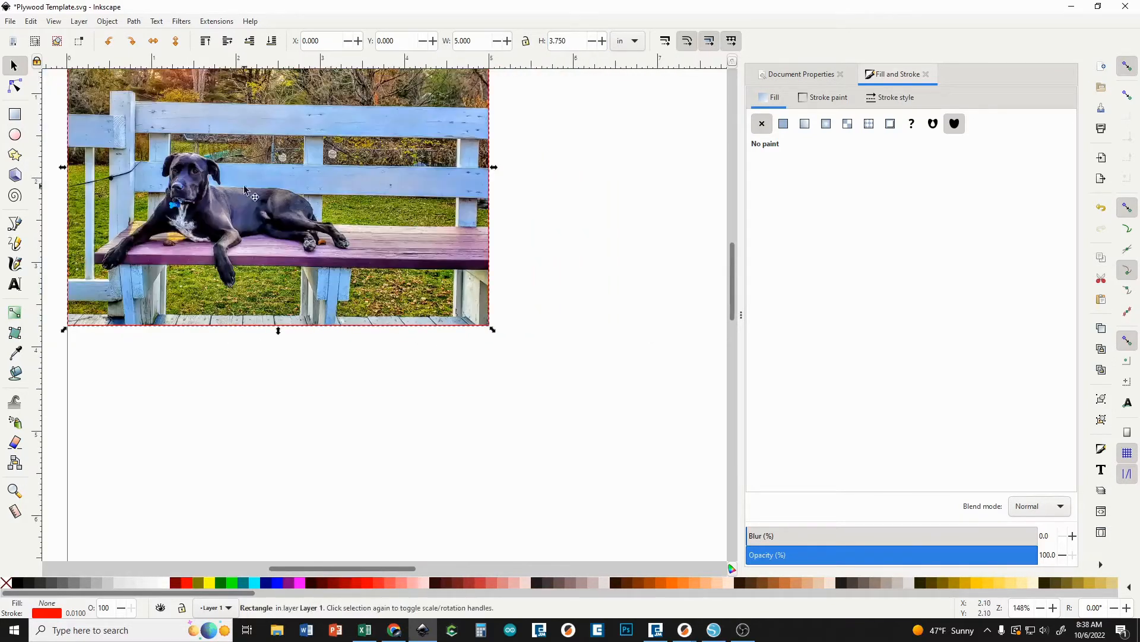
pyautogui.moveTo(245, 186); pyautogui.dragTo(317, 300)
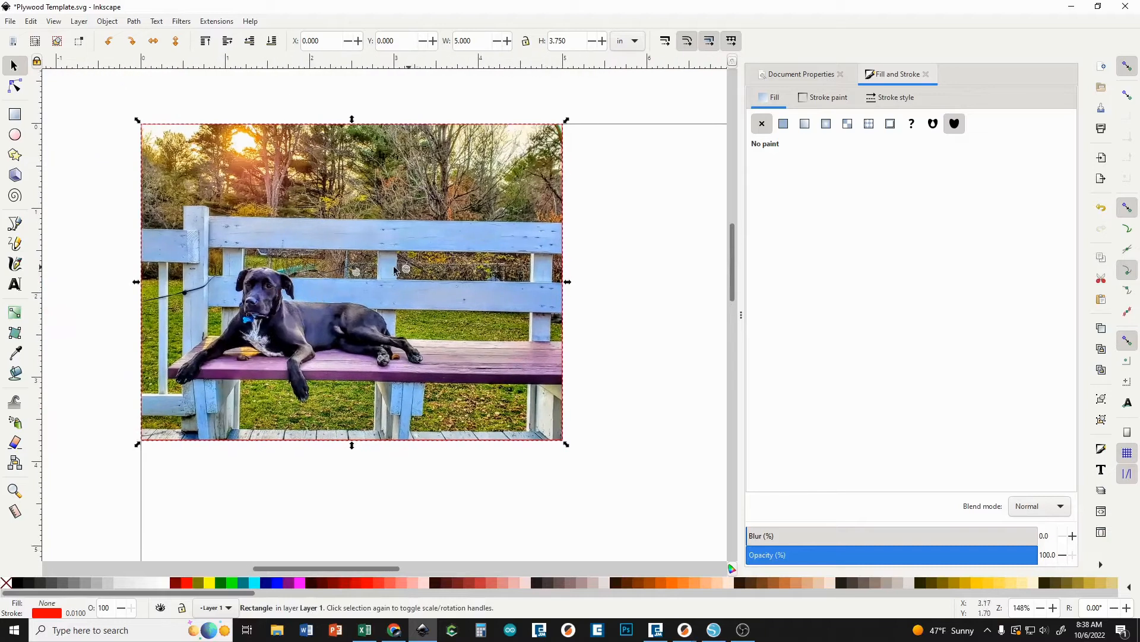
pyautogui.click(115, 199)
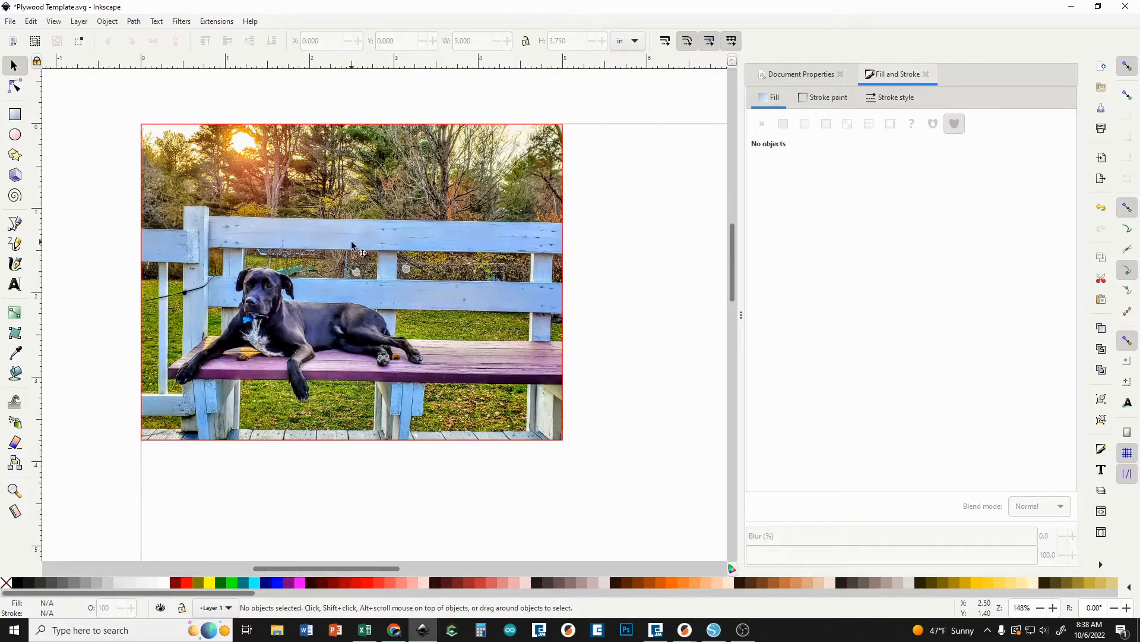
pyautogui.click(356, 301)
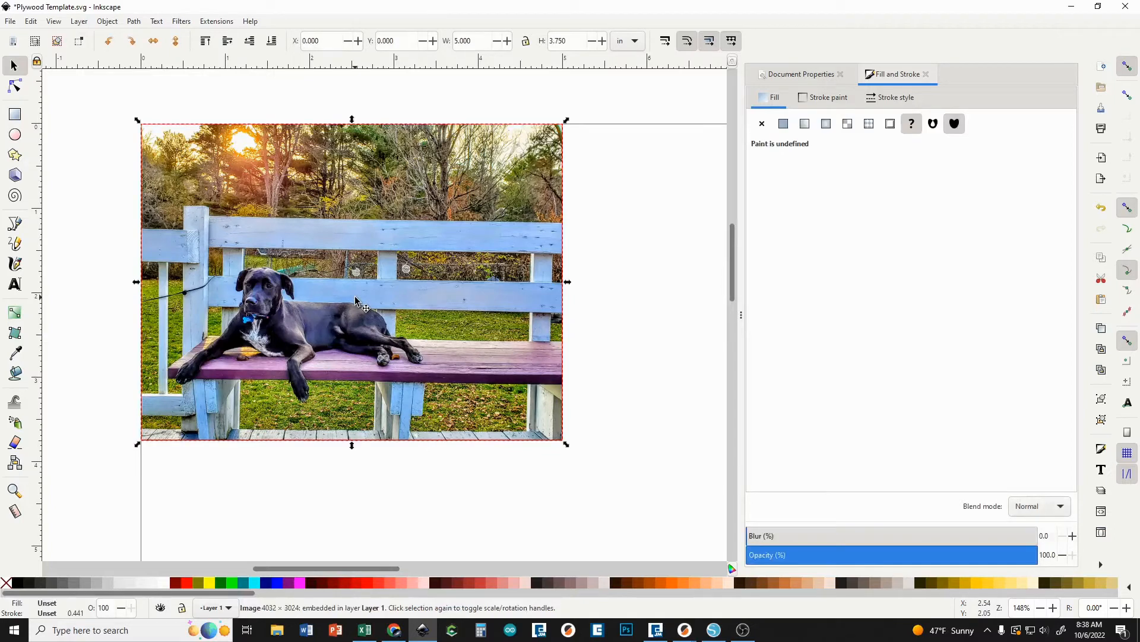
pyautogui.press('Delete')
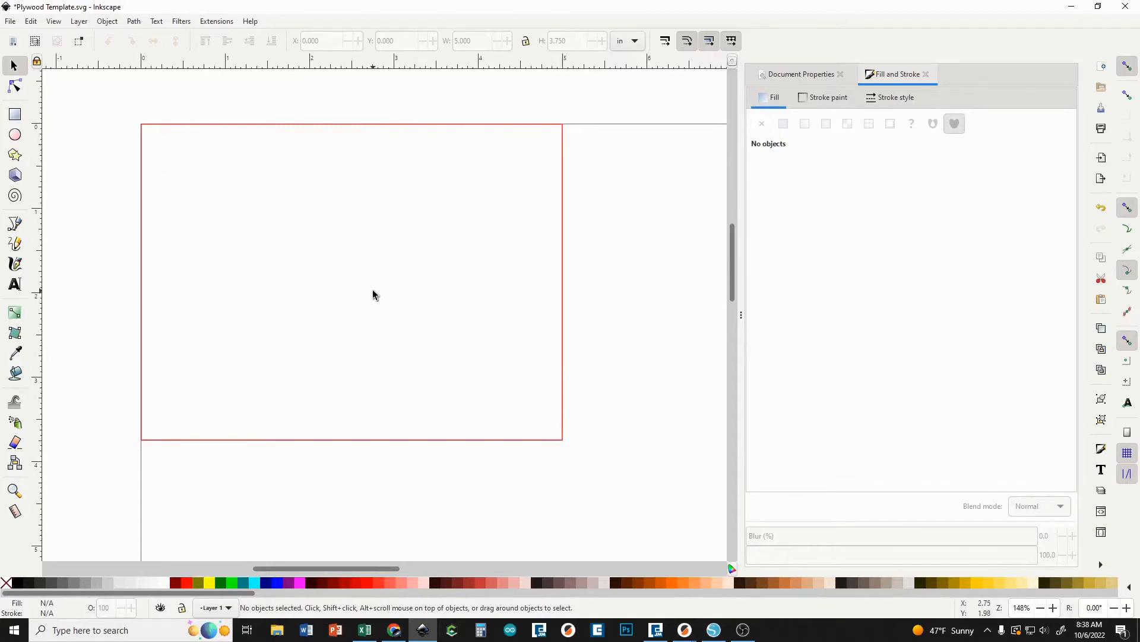
# Select the red rectangle and set its fill to no paint in the Fill and Stroke settings.
pyautogui.scroll(-2, 461, 291)
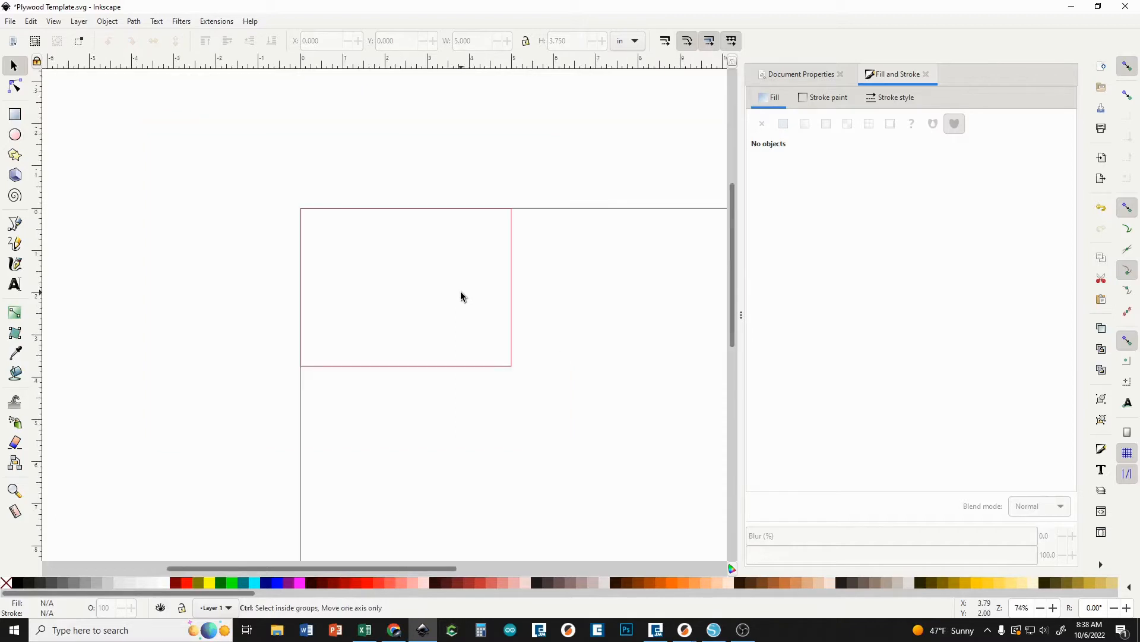
pyautogui.moveTo(394, 570); pyautogui.dragTo(453, 570)
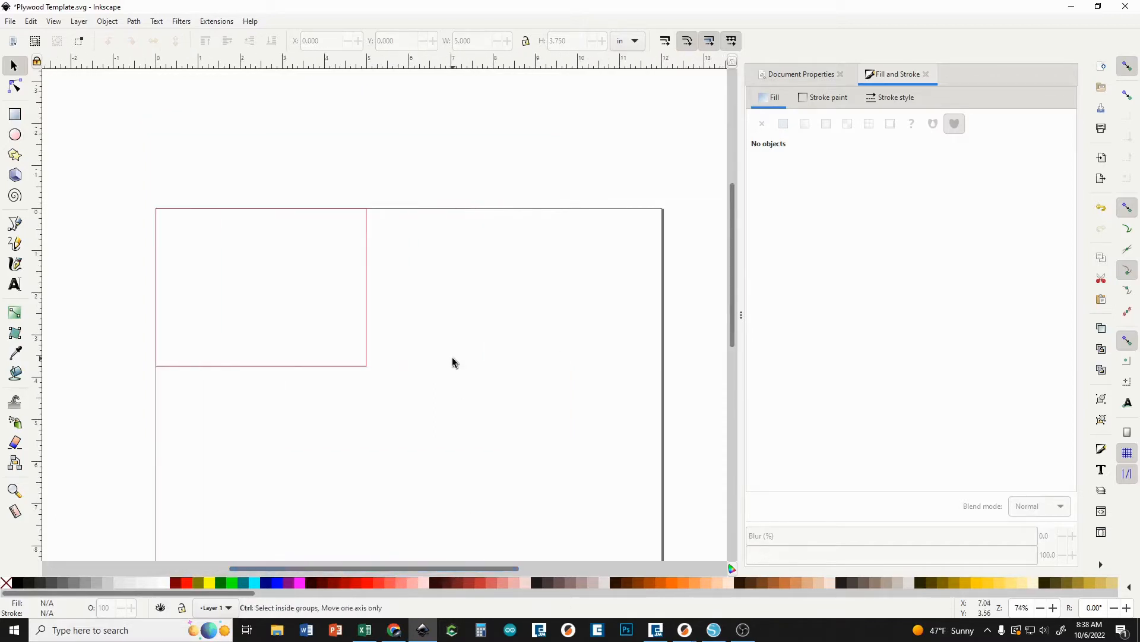
pyautogui.scroll(-2, 452, 358)
pyautogui.moveTo(435, 414); pyautogui.dragTo(419, 339)
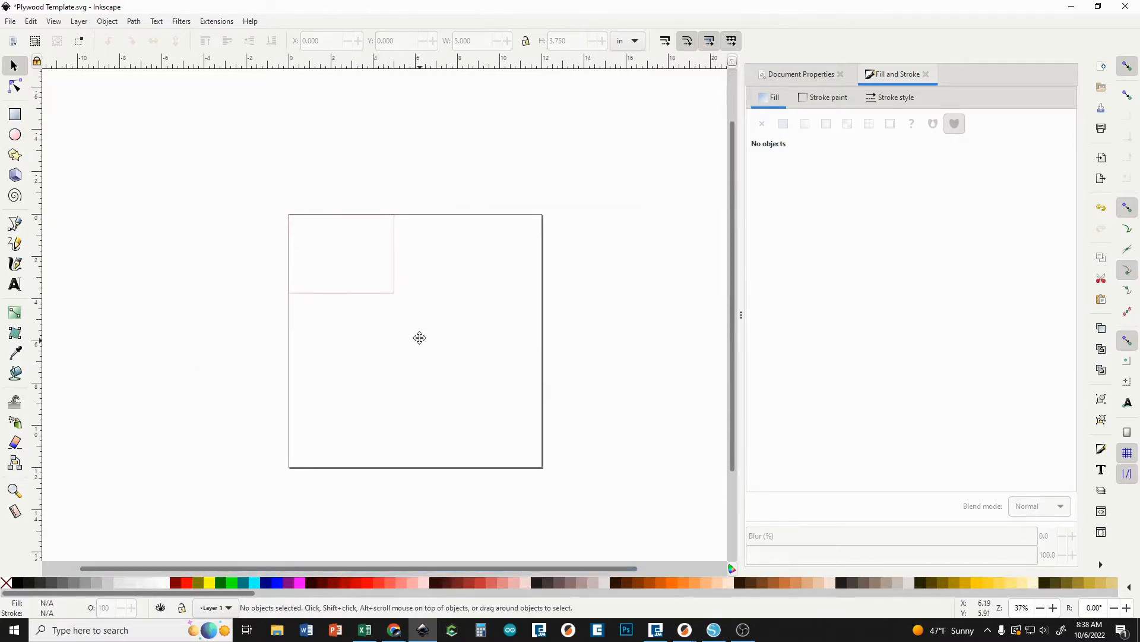
pyautogui.click(394, 231)
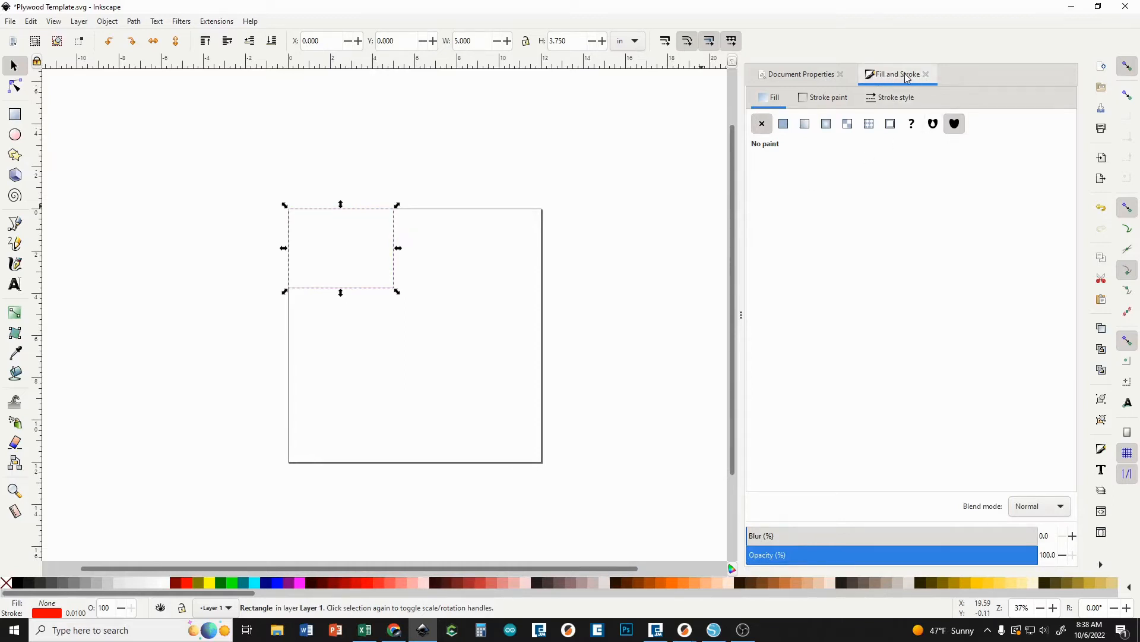
pyautogui.click(107, 23)
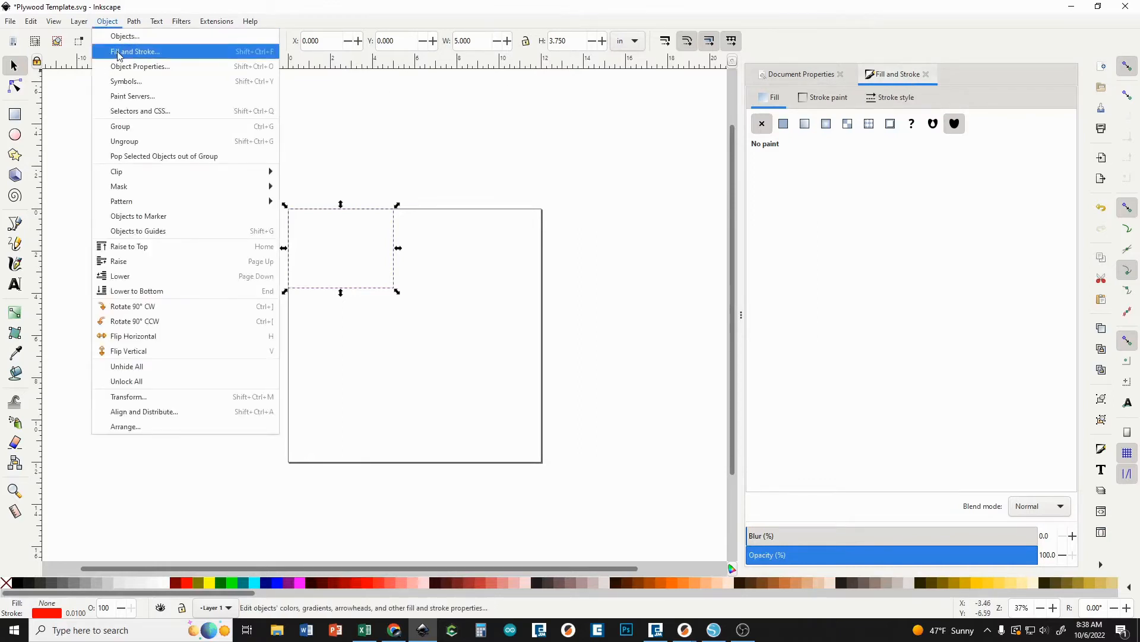
pyautogui.click(894, 83)
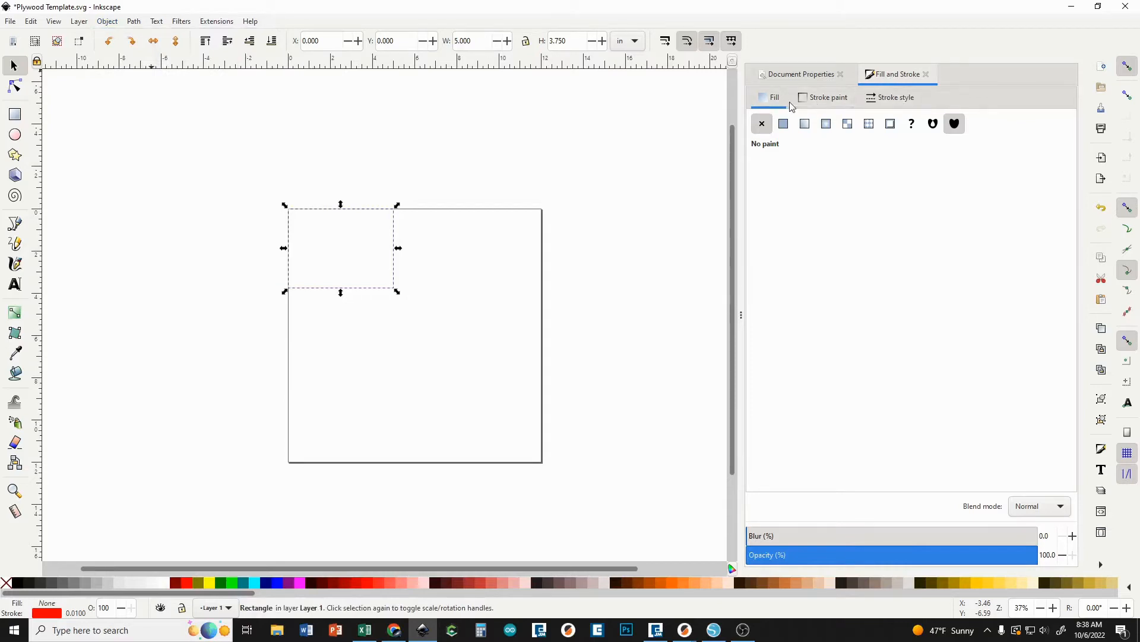
pyautogui.click(761, 124)
# Change the rectangle's stroke paint to yellow with RGB values 255, 255, 0.
pyautogui.click(822, 101)
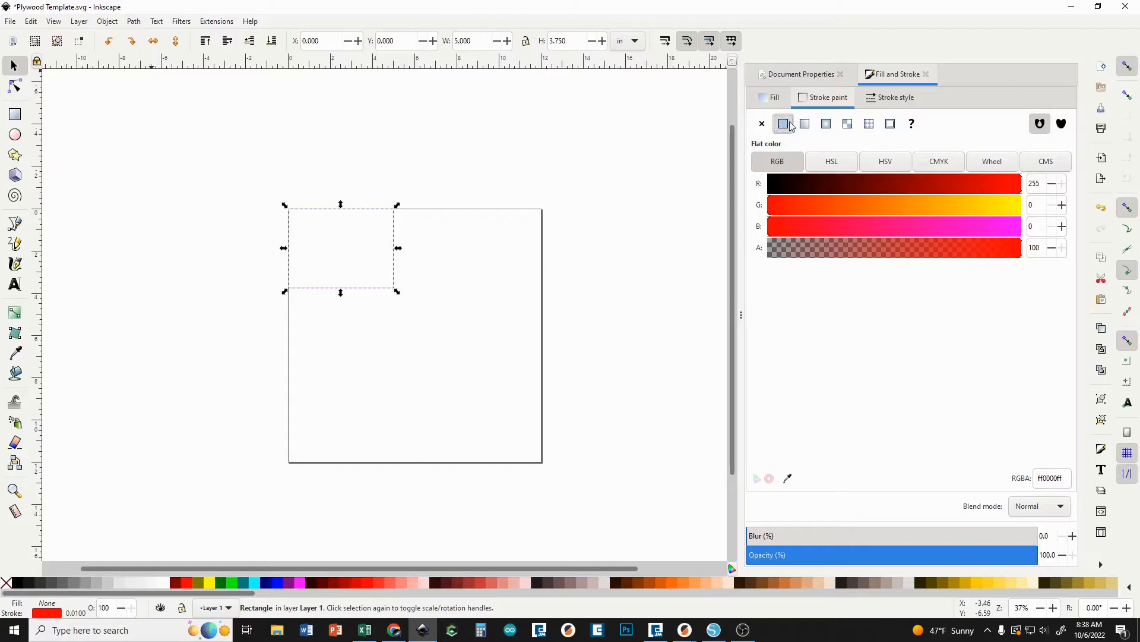
pyautogui.click(889, 185)
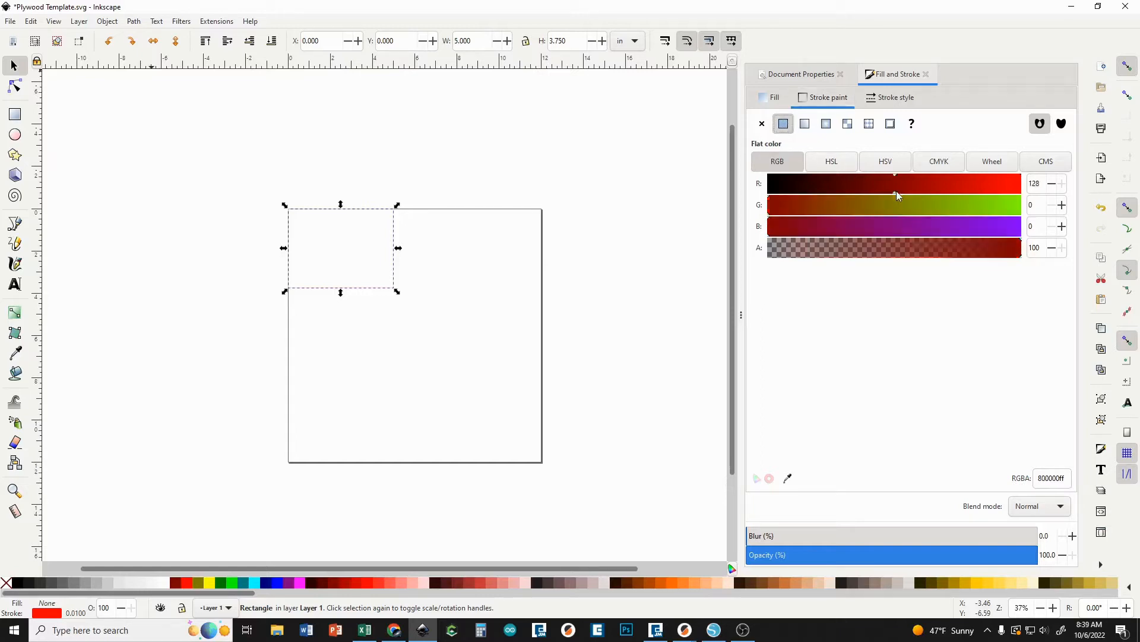
pyautogui.moveTo(878, 193); pyautogui.dragTo(1027, 190)
pyautogui.click(930, 207)
pyautogui.moveTo(929, 211); pyautogui.dragTo(1028, 209)
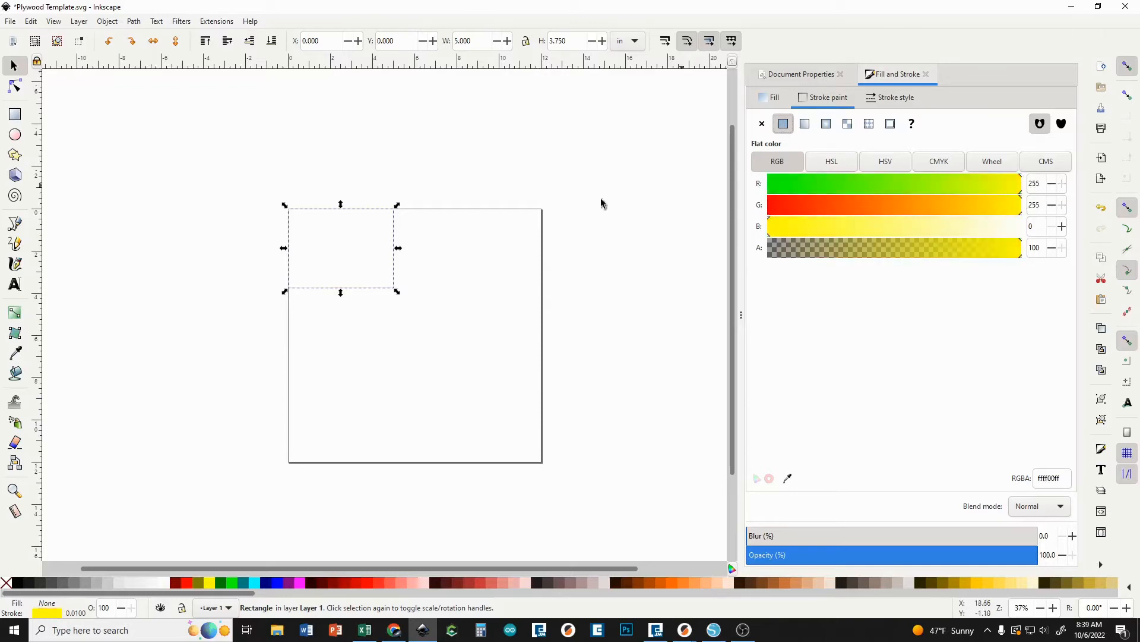
# Reselect the rectangle and set its stroke paint to pure red with RGB values 255, 0, 0.
pyautogui.click(432, 263)
pyautogui.click(392, 240)
pyautogui.click(996, 190)
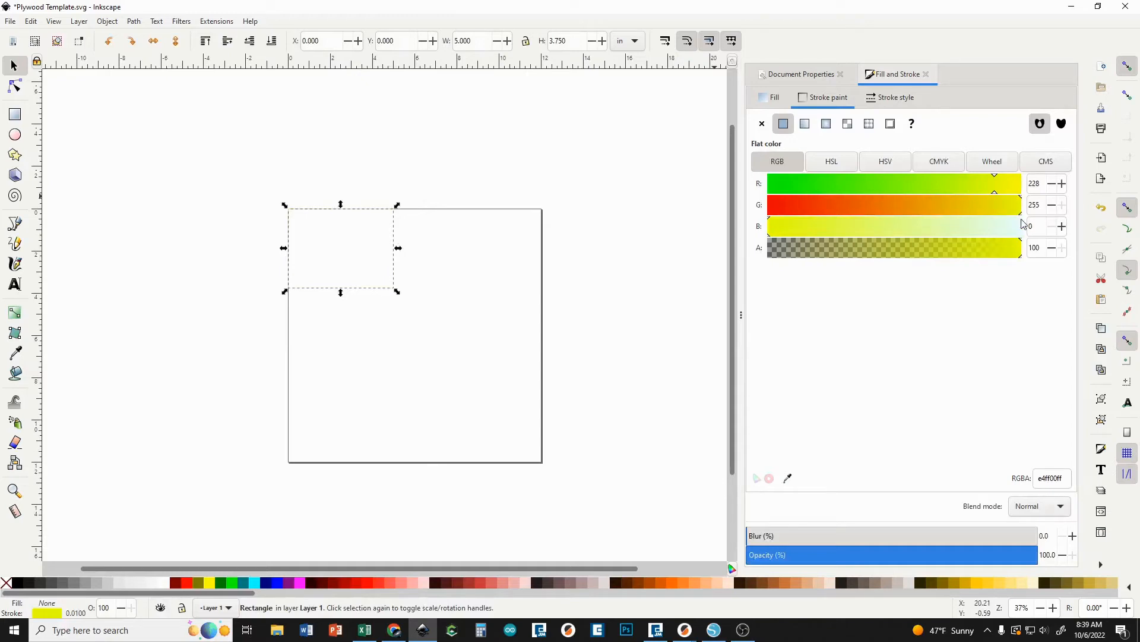
pyautogui.moveTo(1023, 214); pyautogui.dragTo(750, 214)
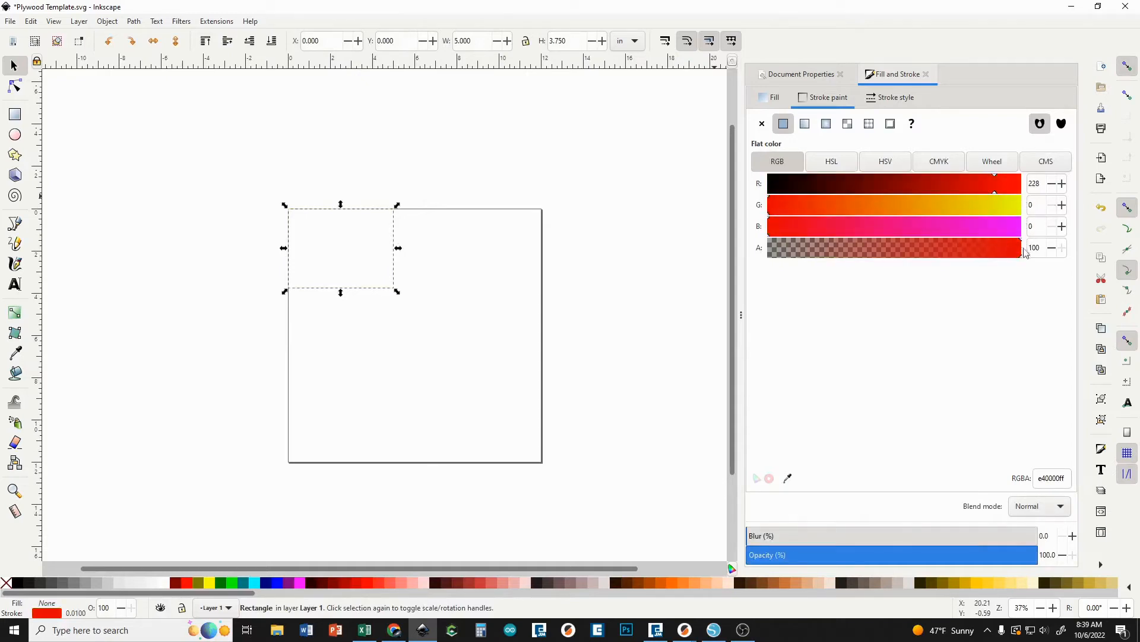
pyautogui.click(1041, 208)
pyautogui.click(1039, 231)
pyautogui.moveTo(995, 191); pyautogui.dragTo(1033, 193)
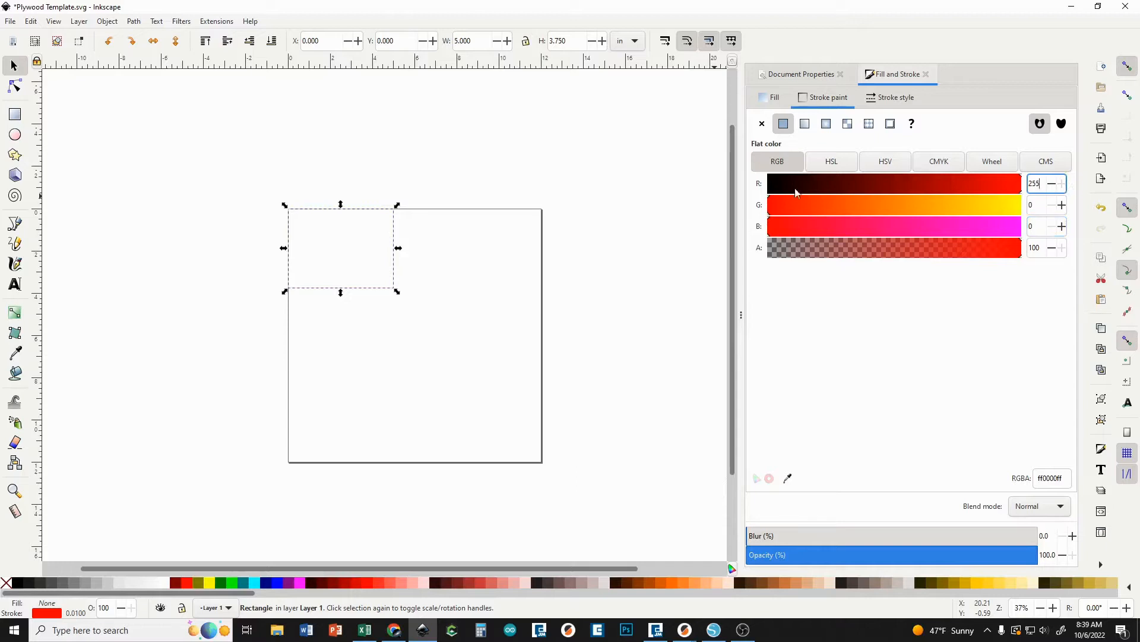
# Set the red rectangle's stroke width to 0.001 in and deselect it.
pyautogui.click(451, 267)
pyautogui.scroll(4, 355, 286)
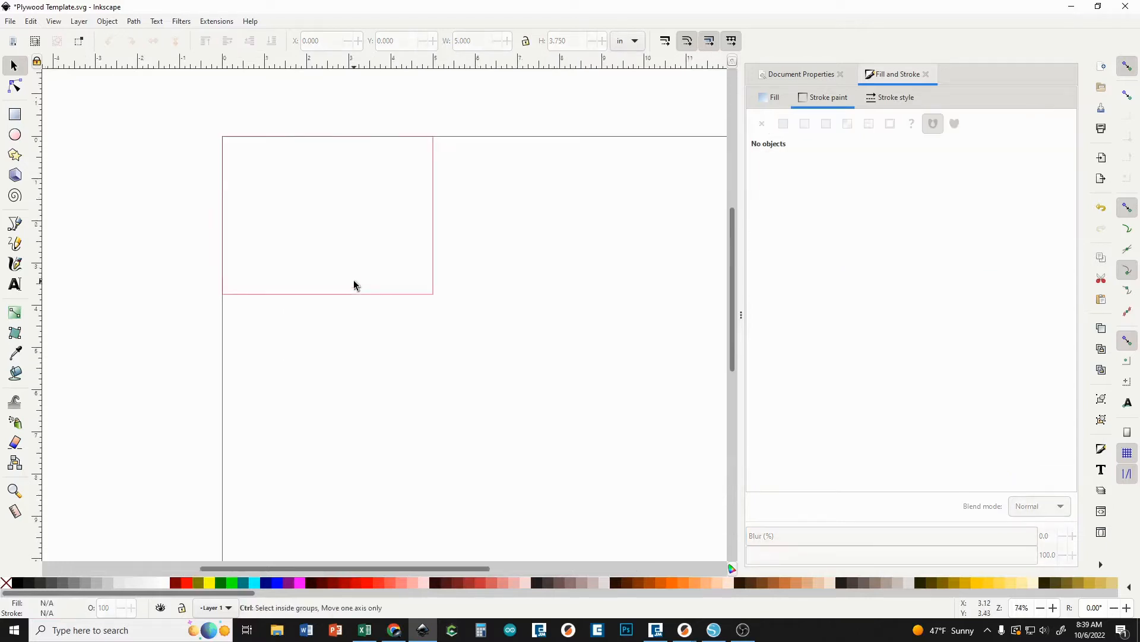
pyautogui.scroll(-2, 459, 300)
pyautogui.scroll(-2, 458, 300)
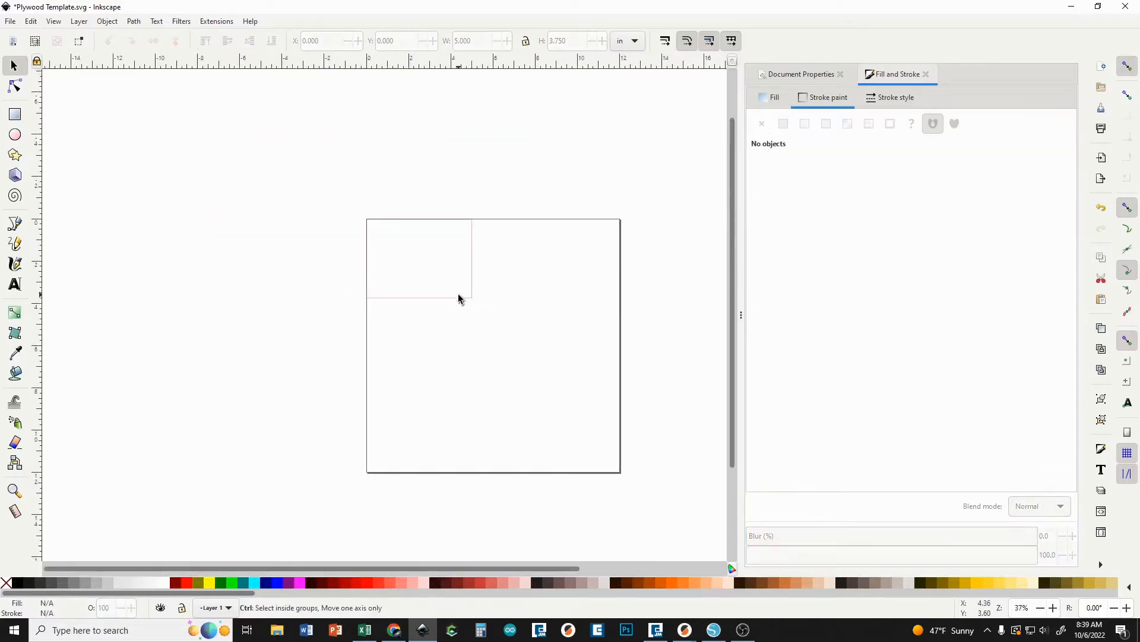
pyautogui.moveTo(512, 209); pyautogui.dragTo(448, 183)
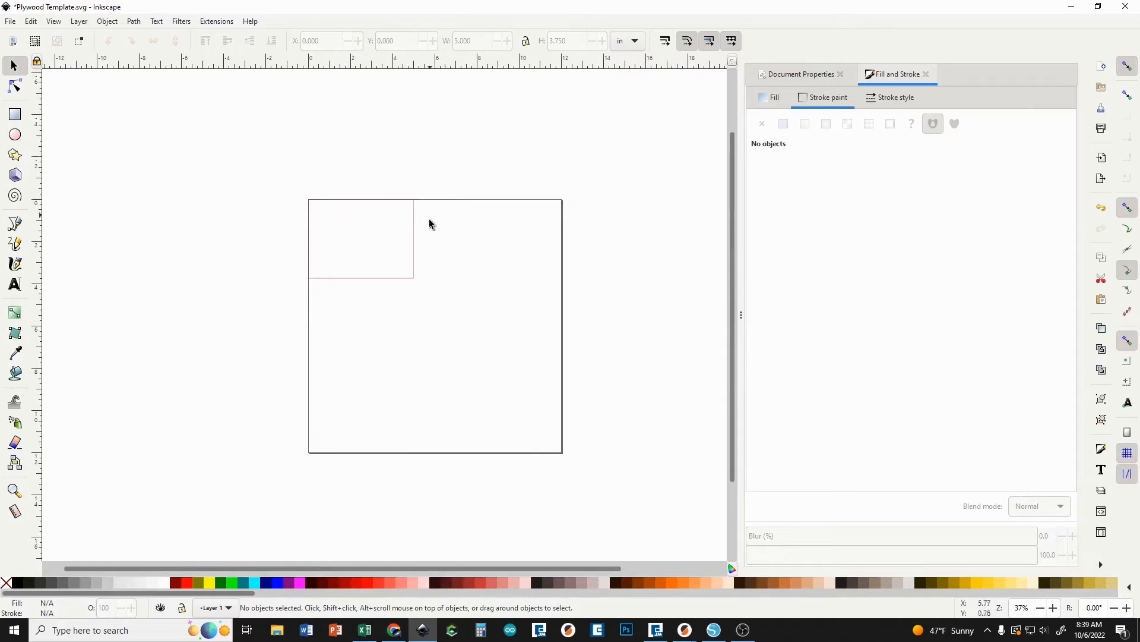
pyautogui.click(414, 248)
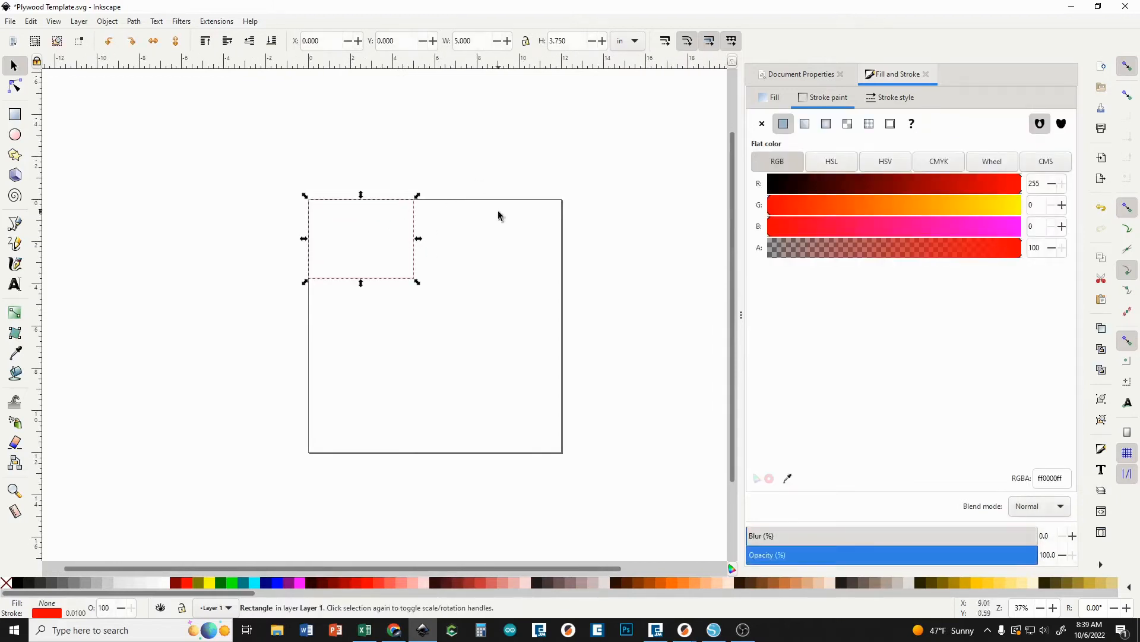
pyautogui.click(899, 99)
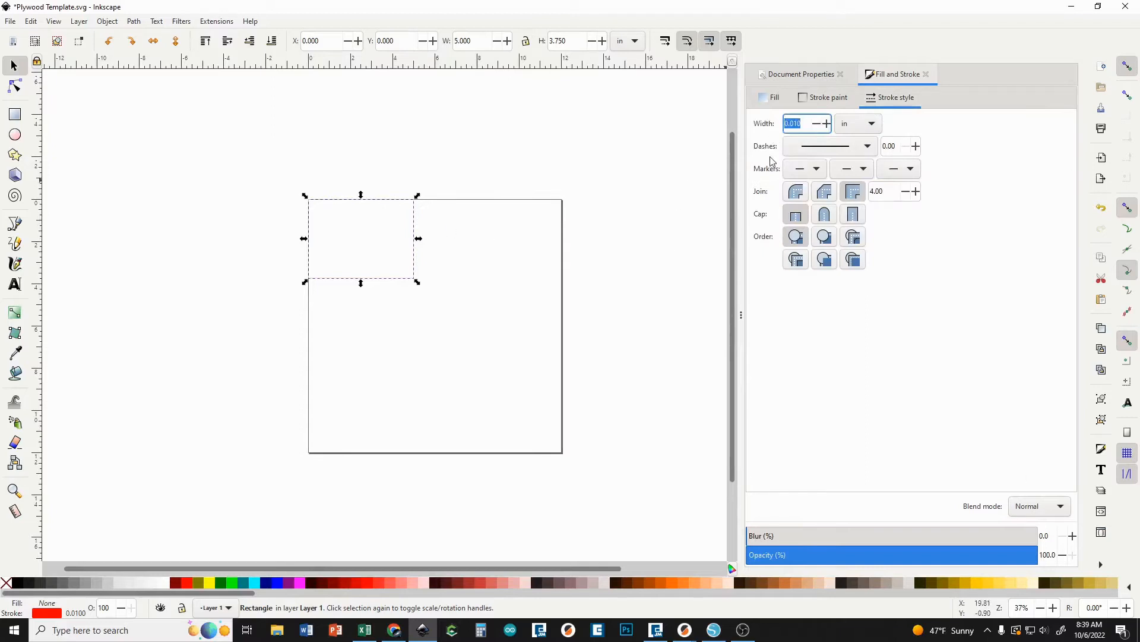
pyautogui.click(802, 126)
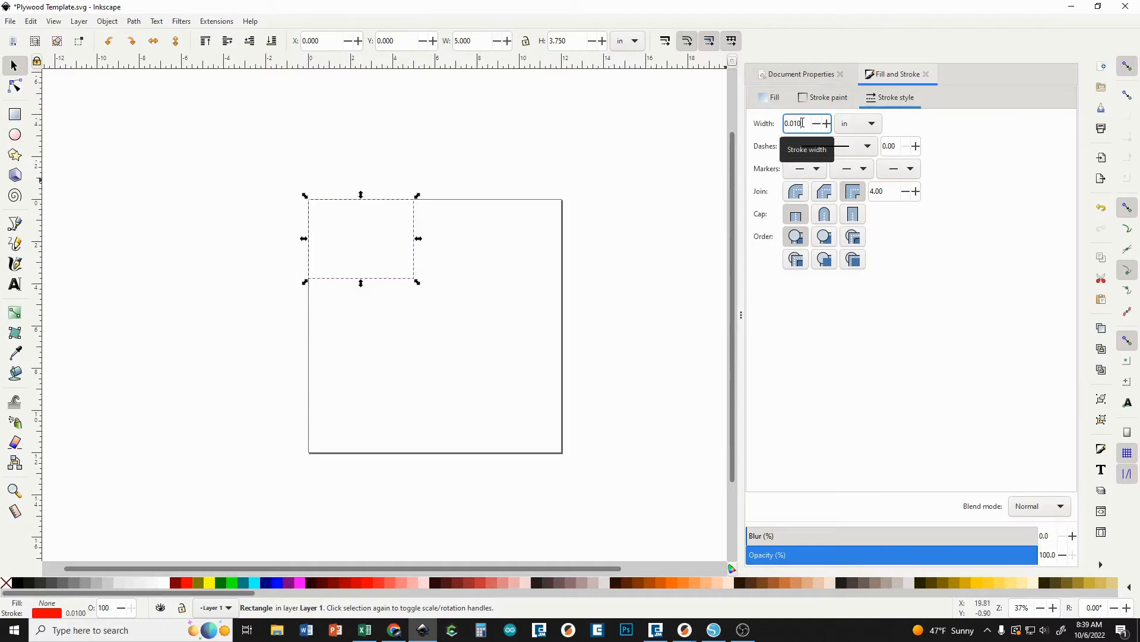
pyautogui.press('BackSpace')
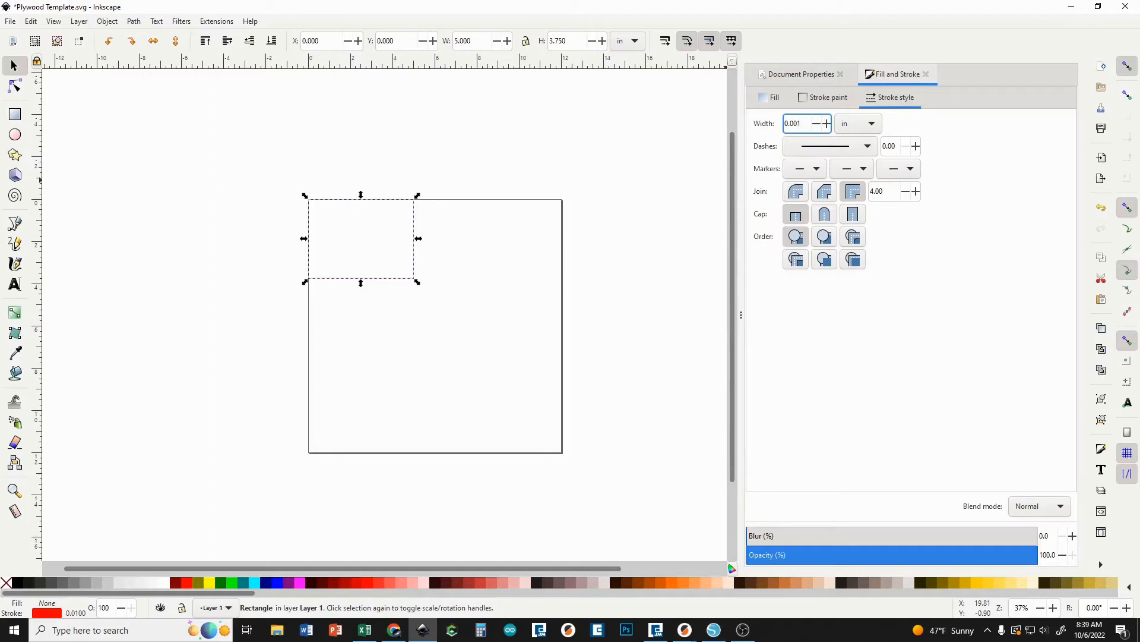
pyautogui.press('Return')
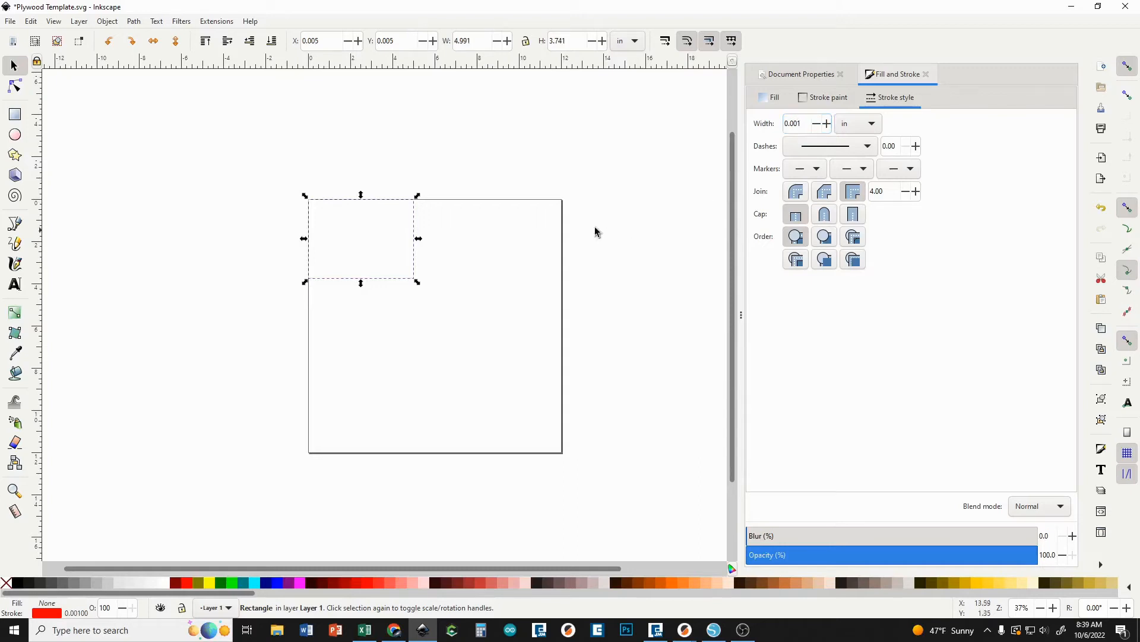
pyautogui.click(534, 264)
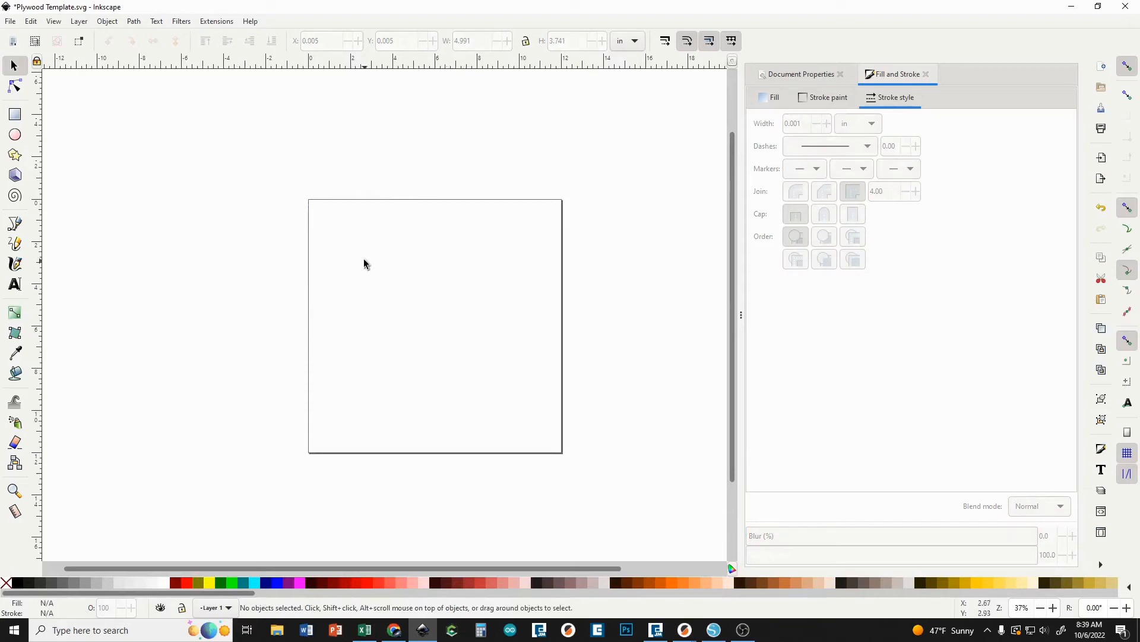
pyautogui.scroll(4, 390, 239)
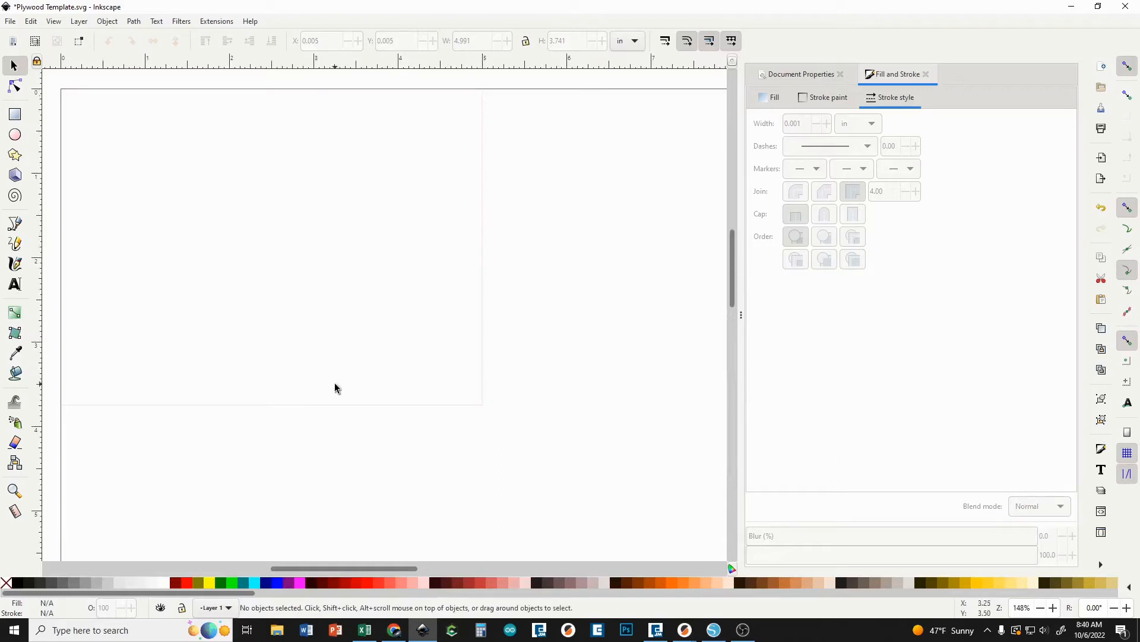
pyautogui.scroll(-4, 334, 386)
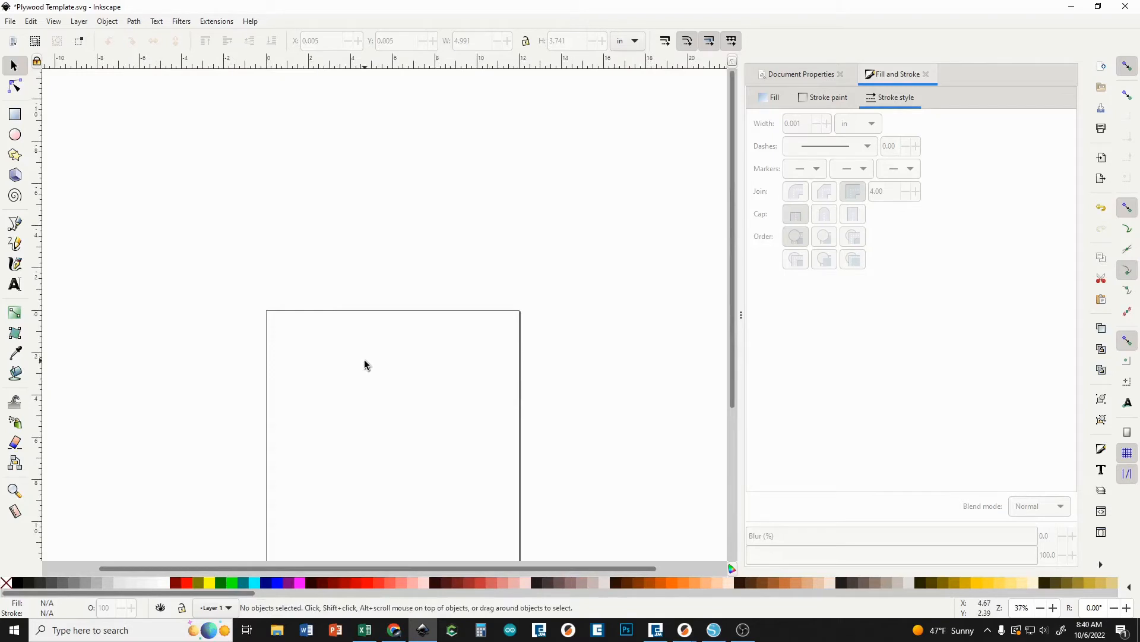
pyautogui.scroll(2, 365, 364)
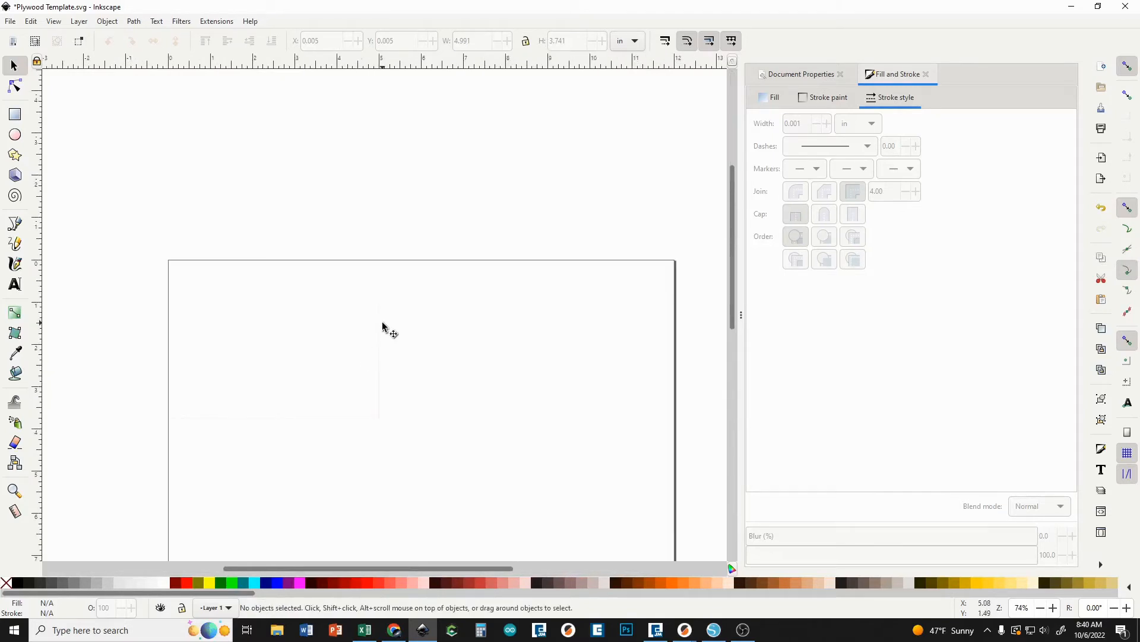
pyautogui.scroll(-2, 382, 326)
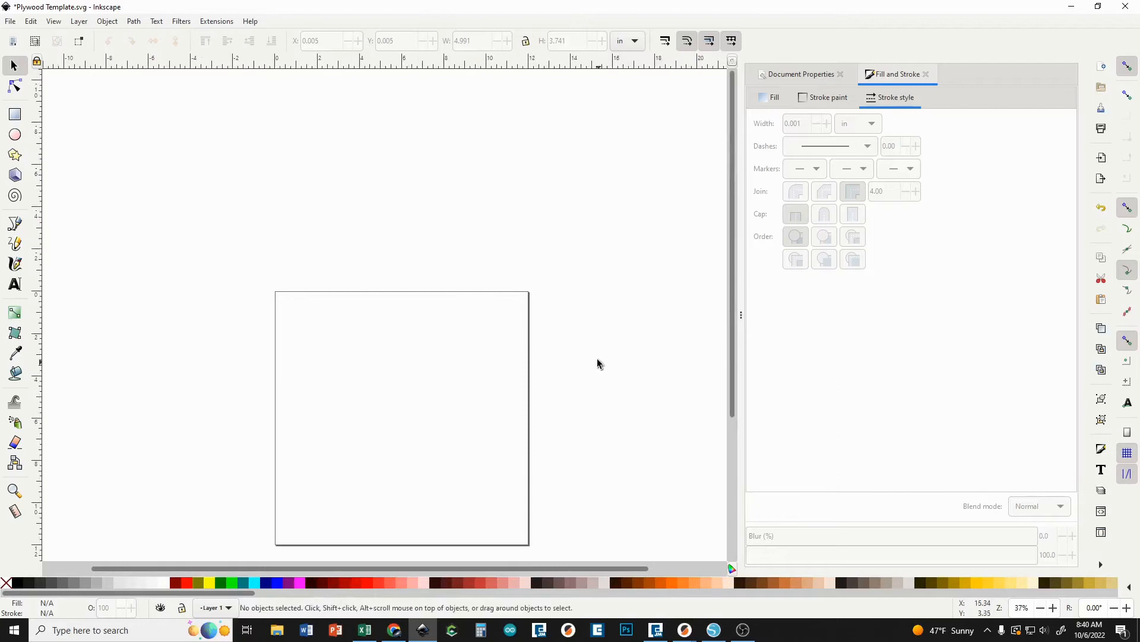
pyautogui.scroll(2, 315, 273)
pyautogui.scroll(-2, 315, 273)
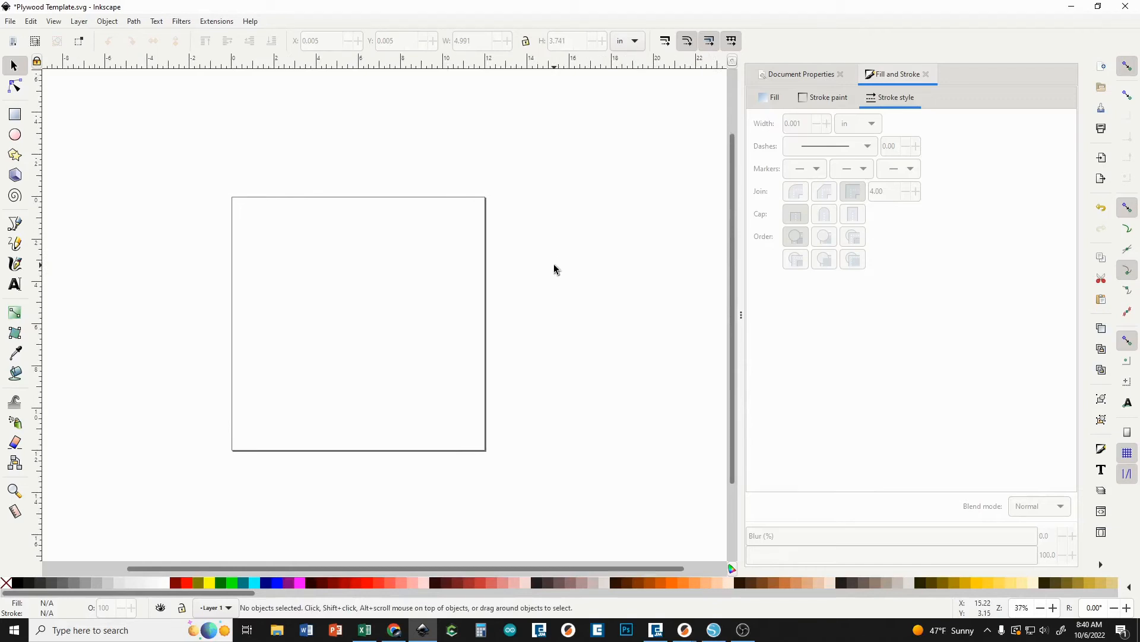
# Print the plywood template drawing to the Epilog Engraver printer.
pyautogui.click(10, 23)
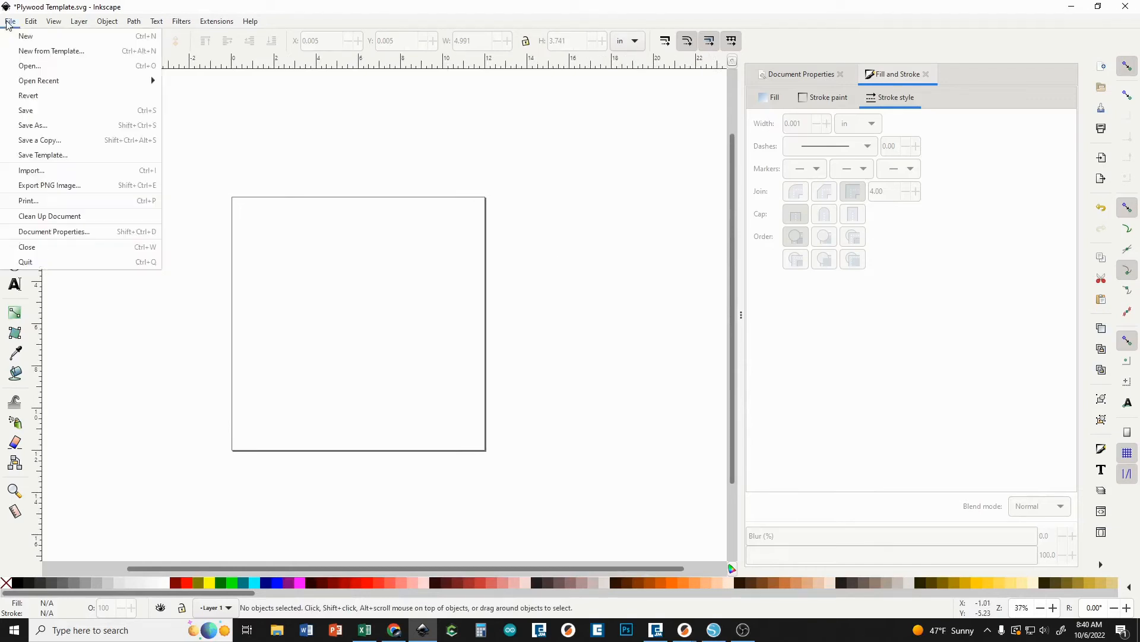
pyautogui.click(76, 202)
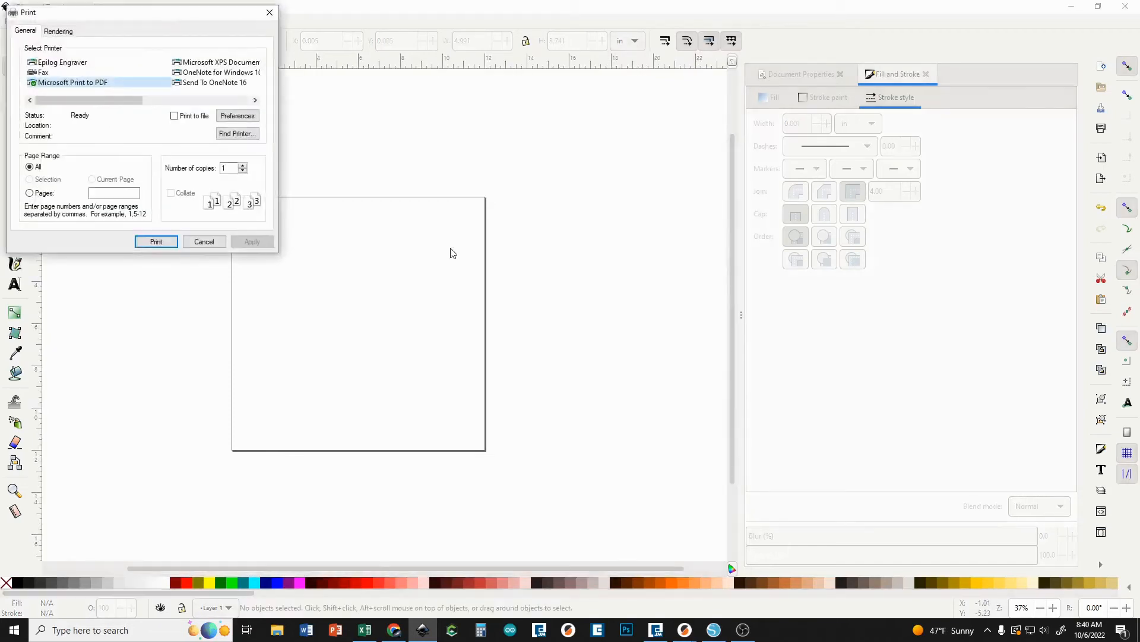
pyautogui.click(81, 63)
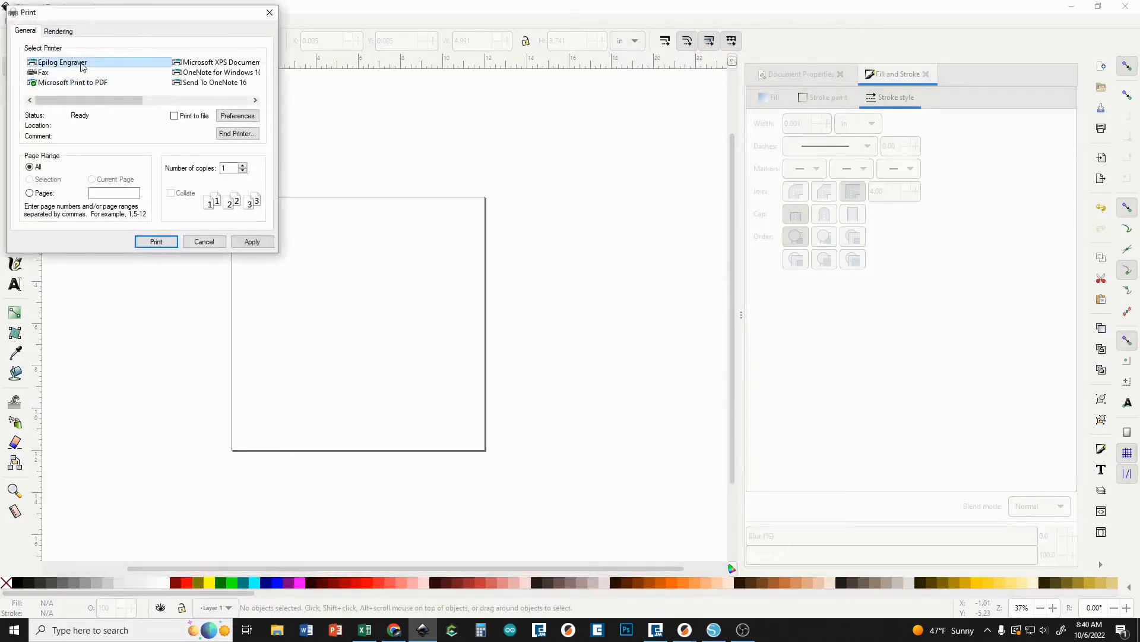
pyautogui.click(156, 241)
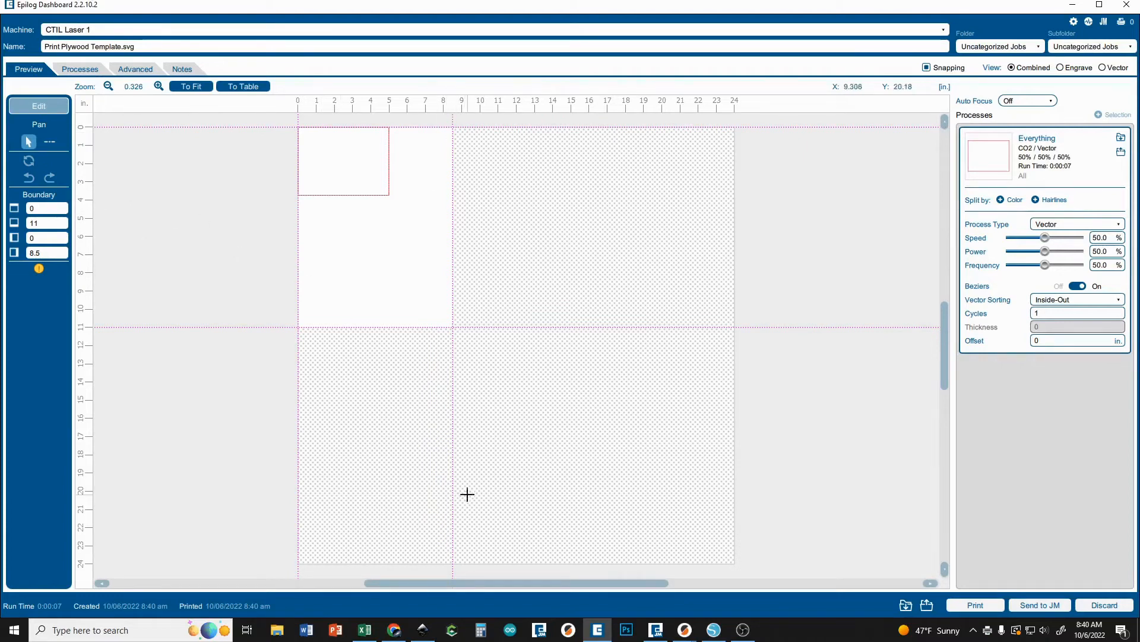
# Switch back to Inkscape and send the drawing to the Epilog Engraver printer again.
pyautogui.click(416, 635)
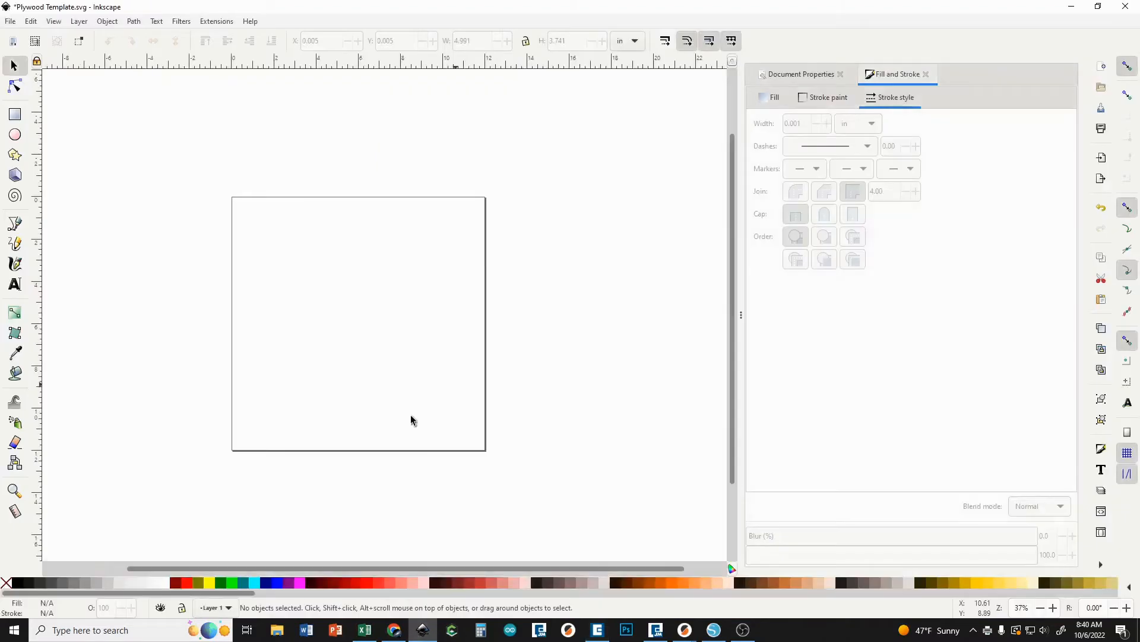
pyautogui.hotkey('ctrl', 'p')
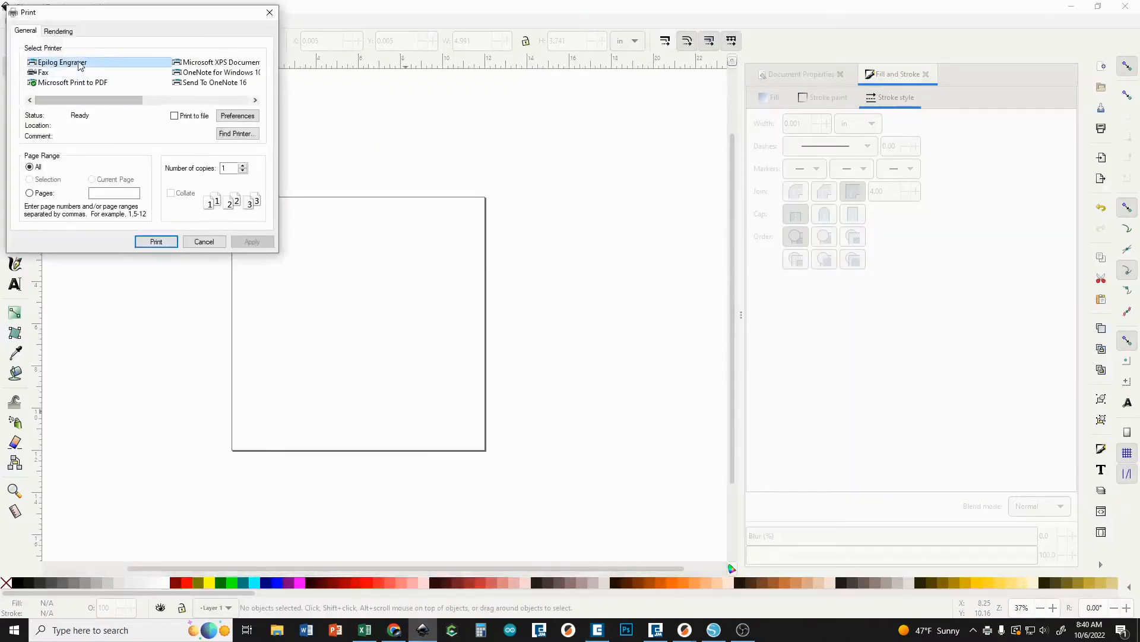
pyautogui.click(158, 242)
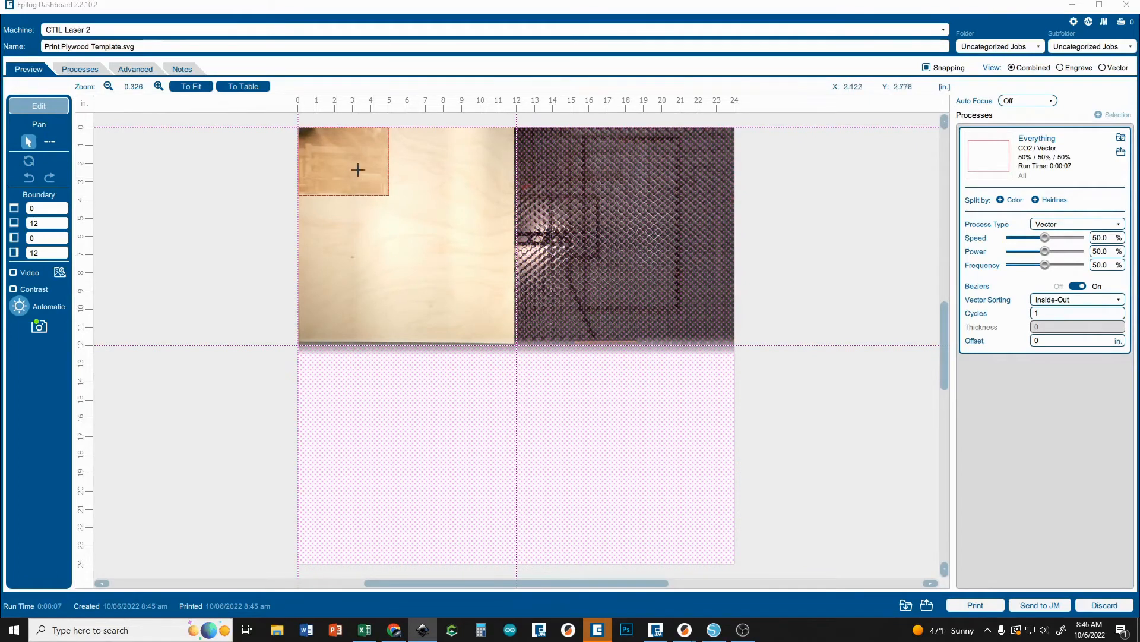
# Switch the machine to CTIL Laser 1 to view its bed, and back to CTIL Laser 2.
pyautogui.click(60, 32)
pyautogui.click(74, 46)
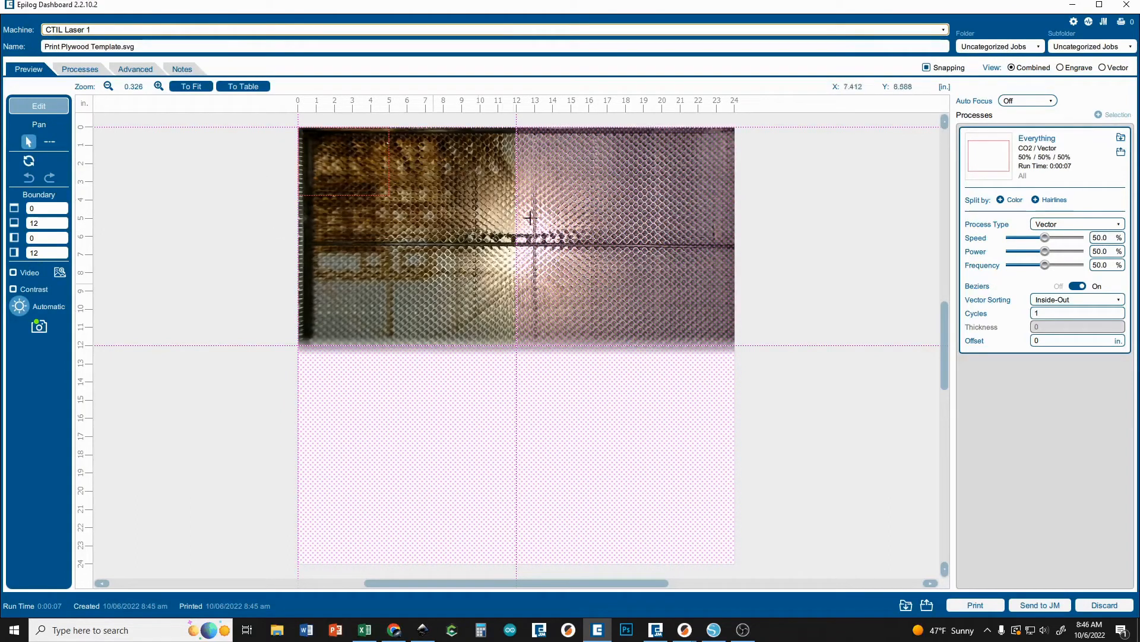
pyautogui.click(70, 31)
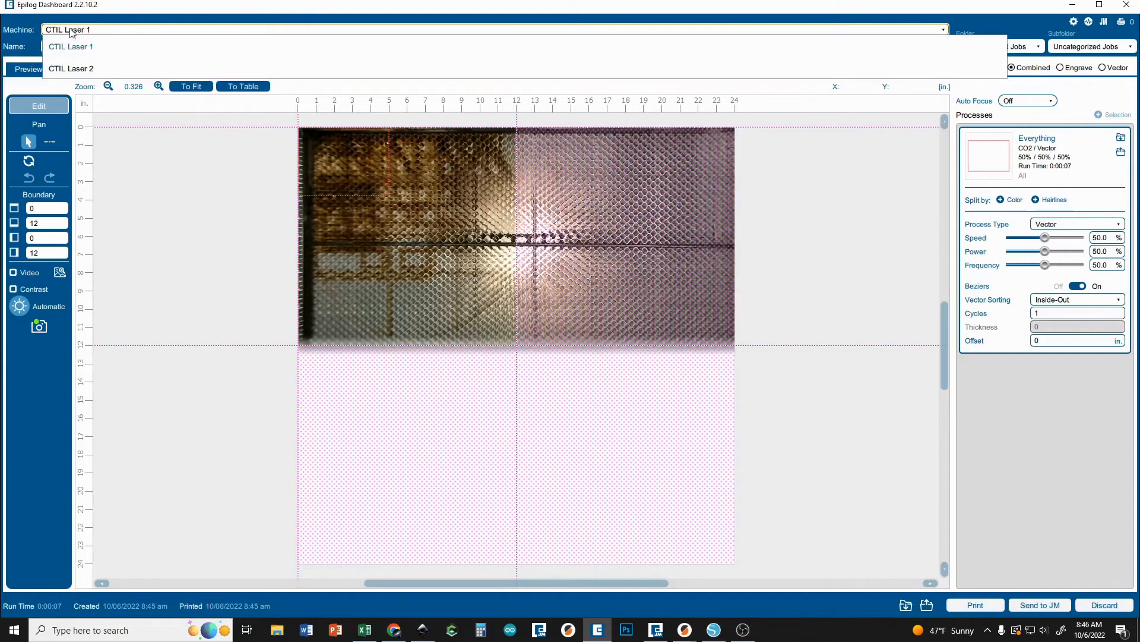
pyautogui.click(78, 69)
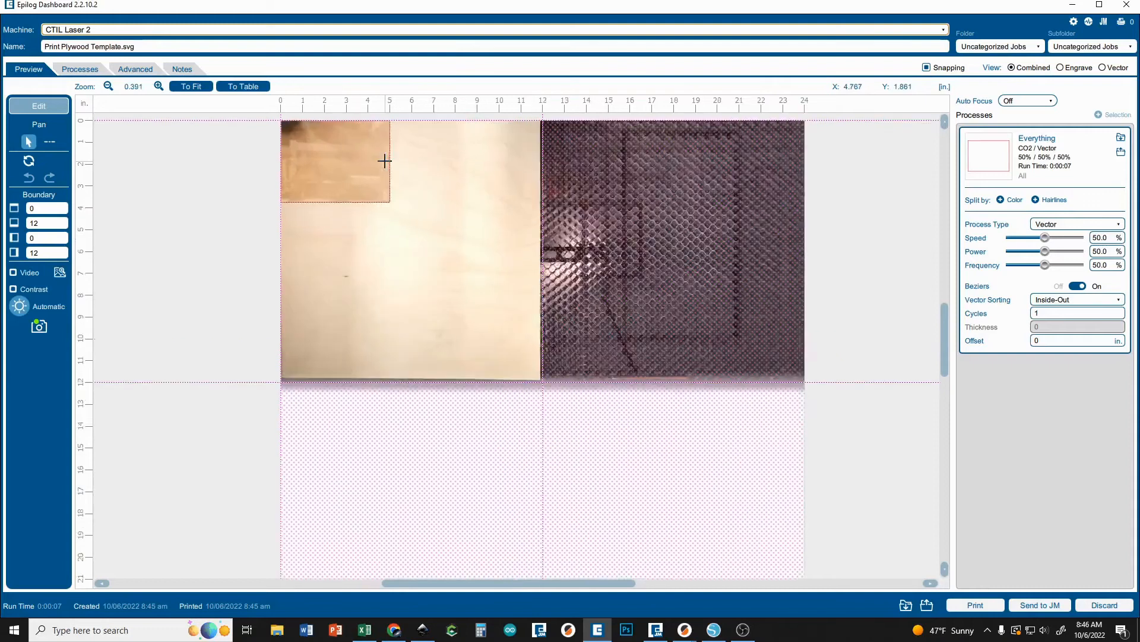
# Set the job's auto focus to Plunger and choose Vector as the process type for the rectangle.
pyautogui.scroll(3, 385, 161)
pyautogui.moveTo(286, 166); pyautogui.dragTo(301, 249)
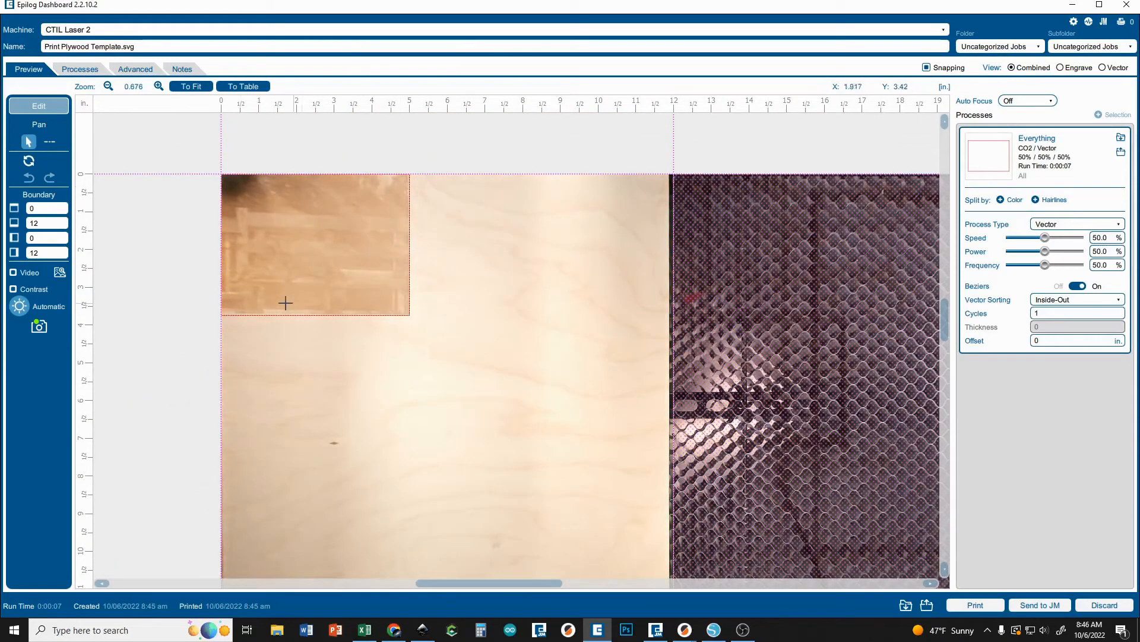
pyautogui.scroll(-2, 433, 309)
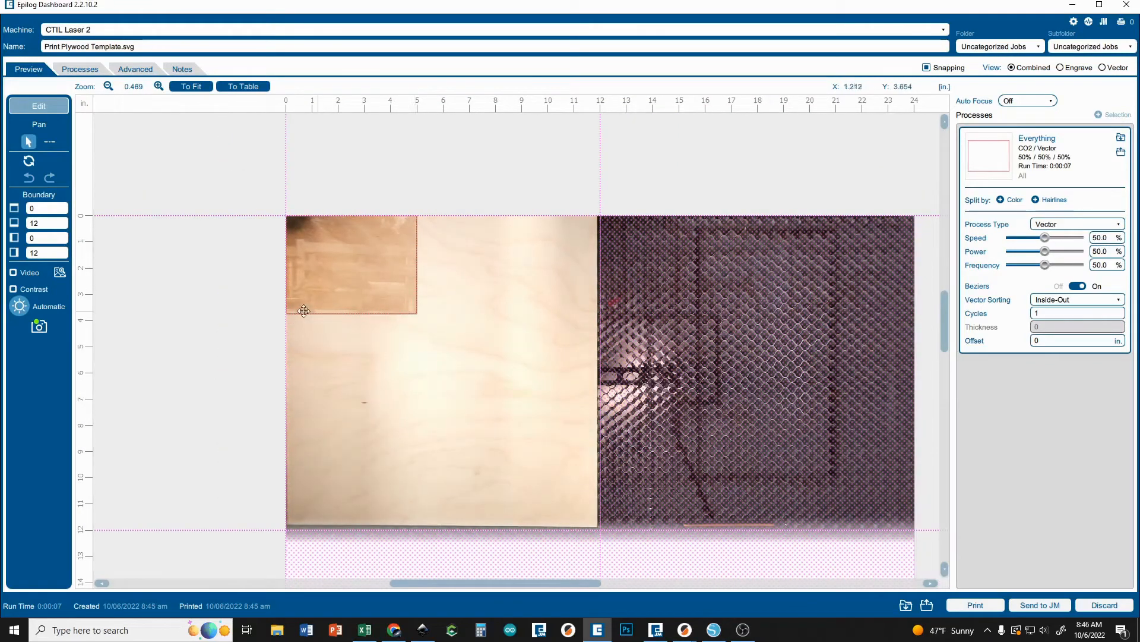
pyautogui.moveTo(248, 272); pyautogui.dragTo(196, 203)
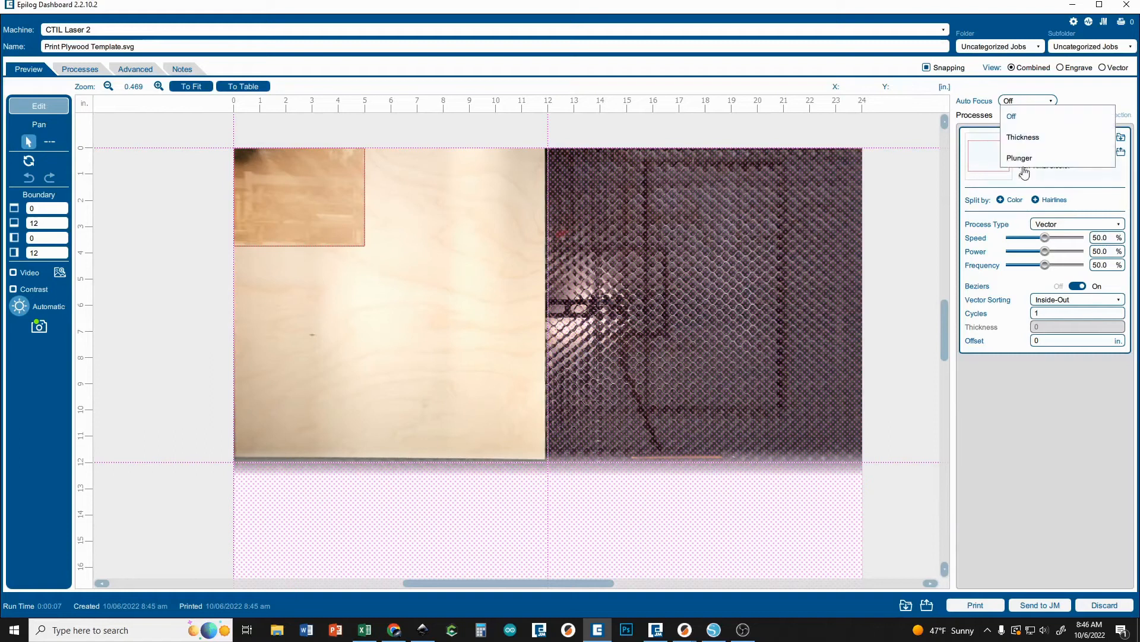
pyautogui.click(1021, 159)
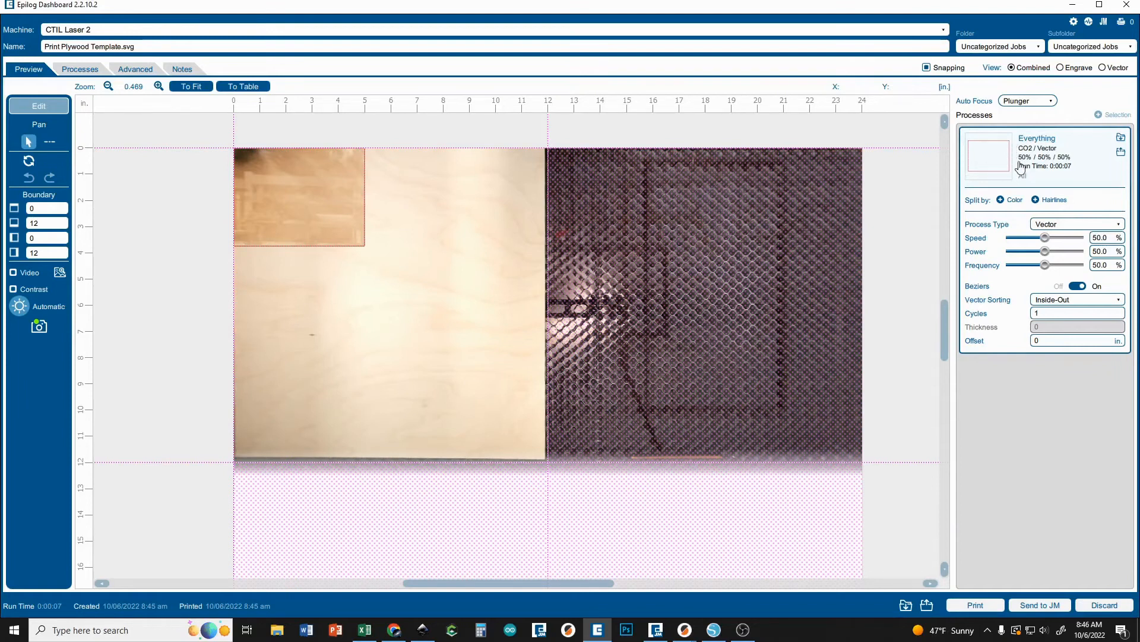
pyautogui.click(1049, 225)
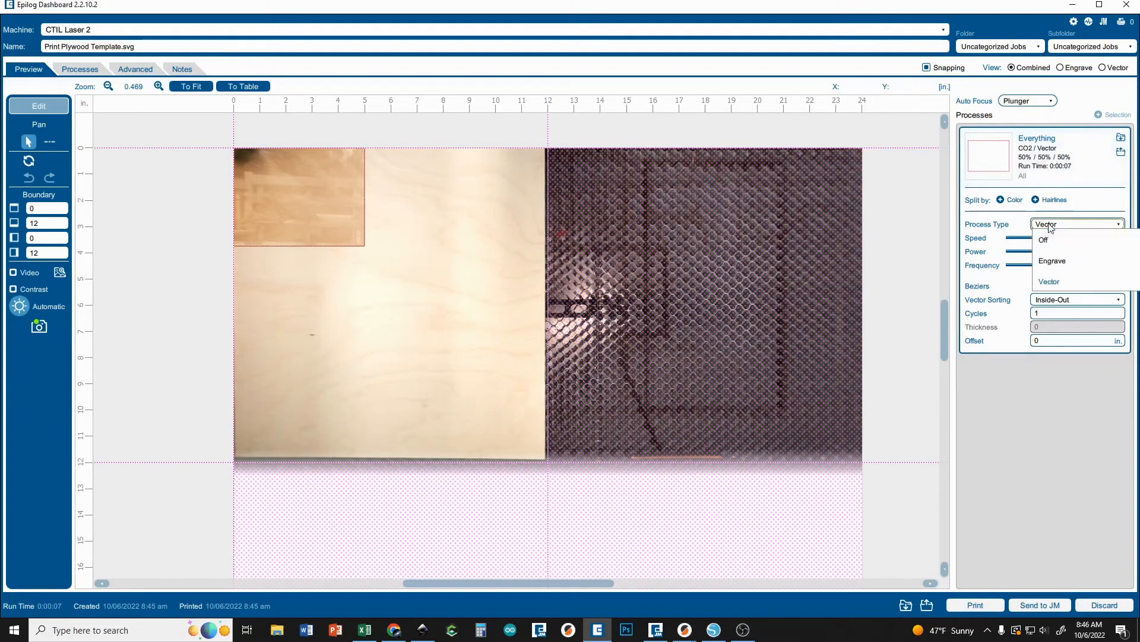
pyautogui.click(1054, 284)
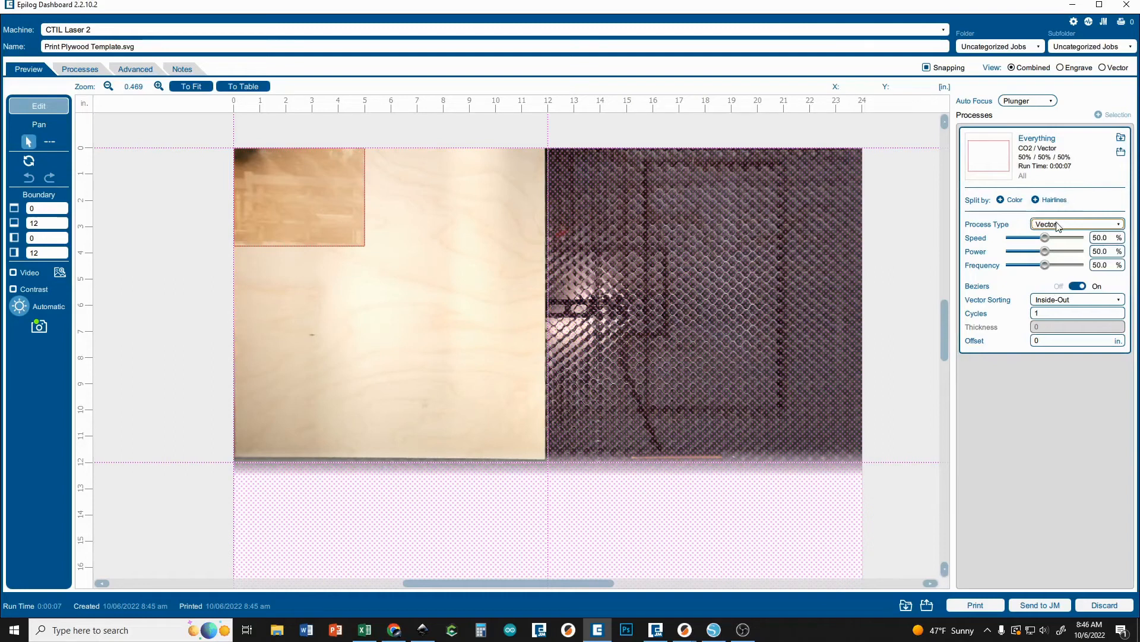
# Set the vector process to 5% speed and 90% power, and send the job to the laser to print.
pyautogui.moveTo(1038, 238); pyautogui.dragTo(1016, 243)
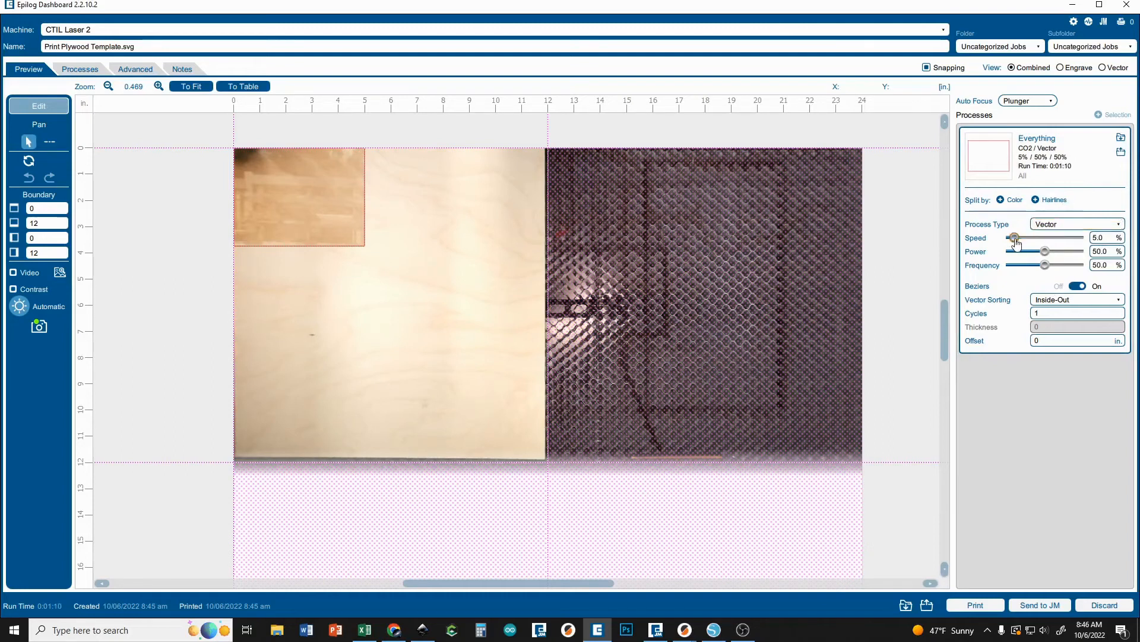
pyautogui.click(1075, 253)
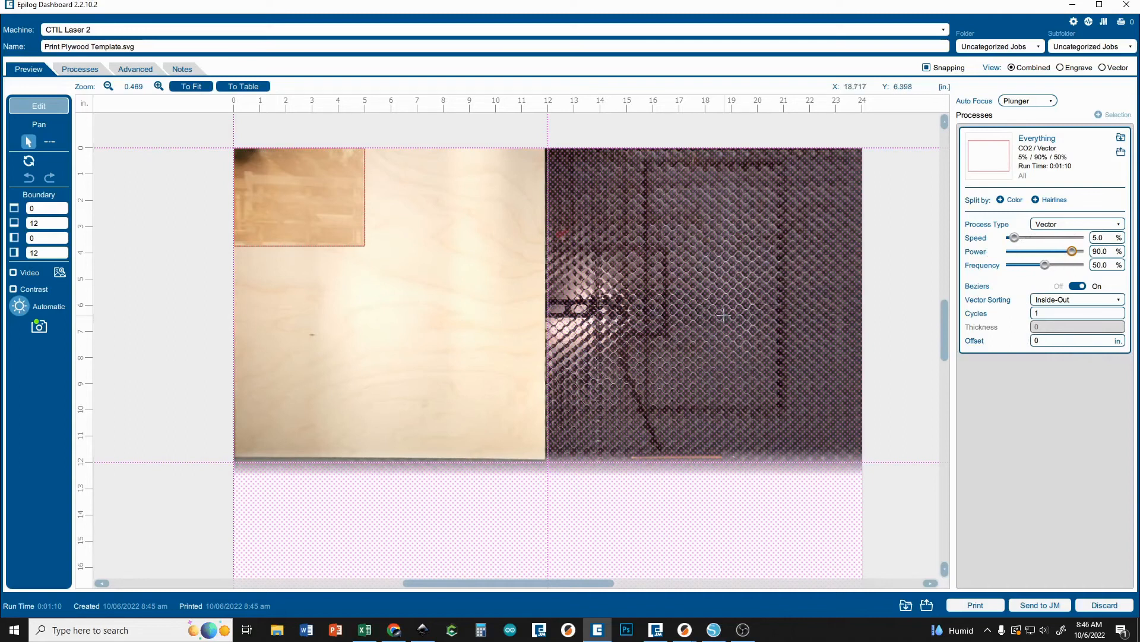
pyautogui.click(973, 605)
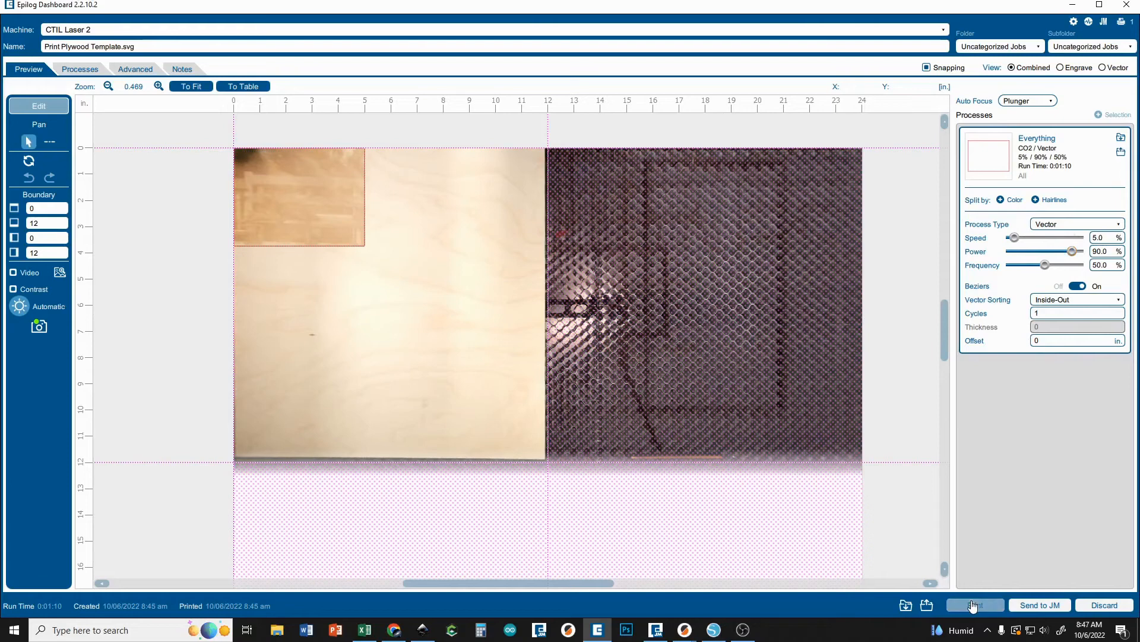